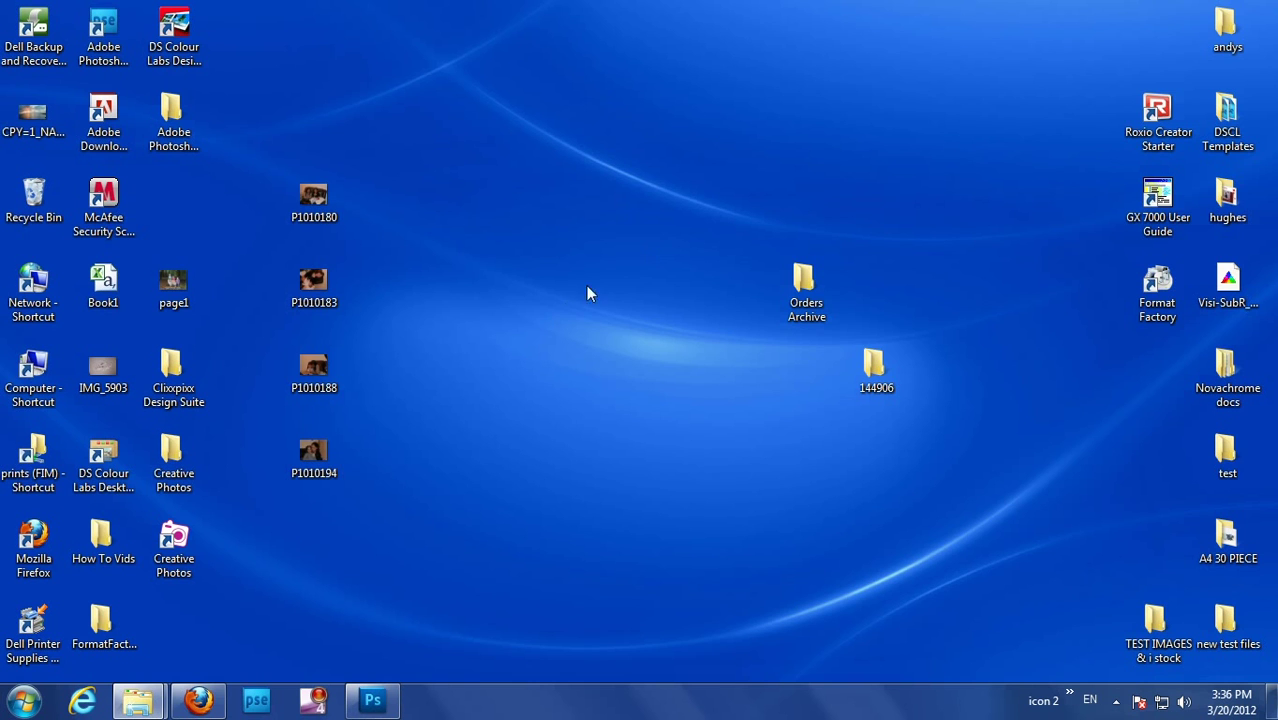
In Firefox's D.S. Colour Labs tab, go to the Paper Profiles page
{"action": "left_click", "coordinate": [198, 700]}
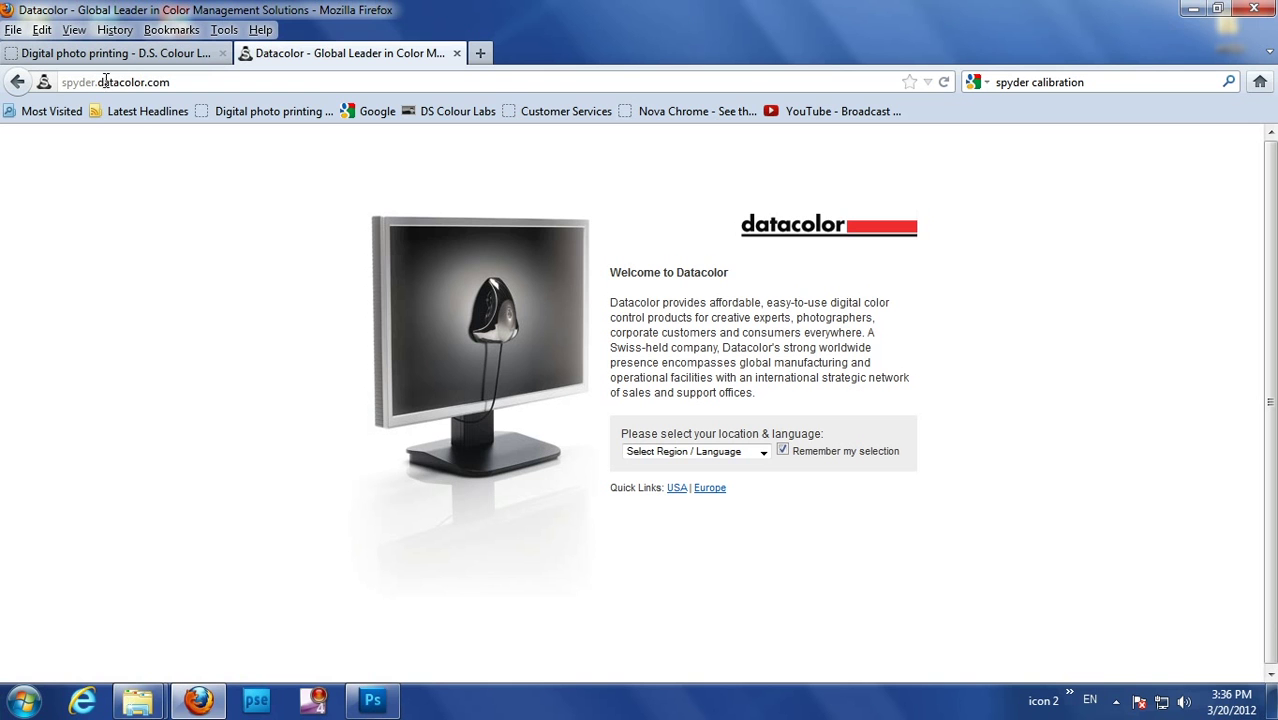
{"action": "left_click", "coordinate": [155, 54]}
{"action": "scroll", "coordinate": [3, 471], "scroll_direction": "down", "scroll_amount": 3}
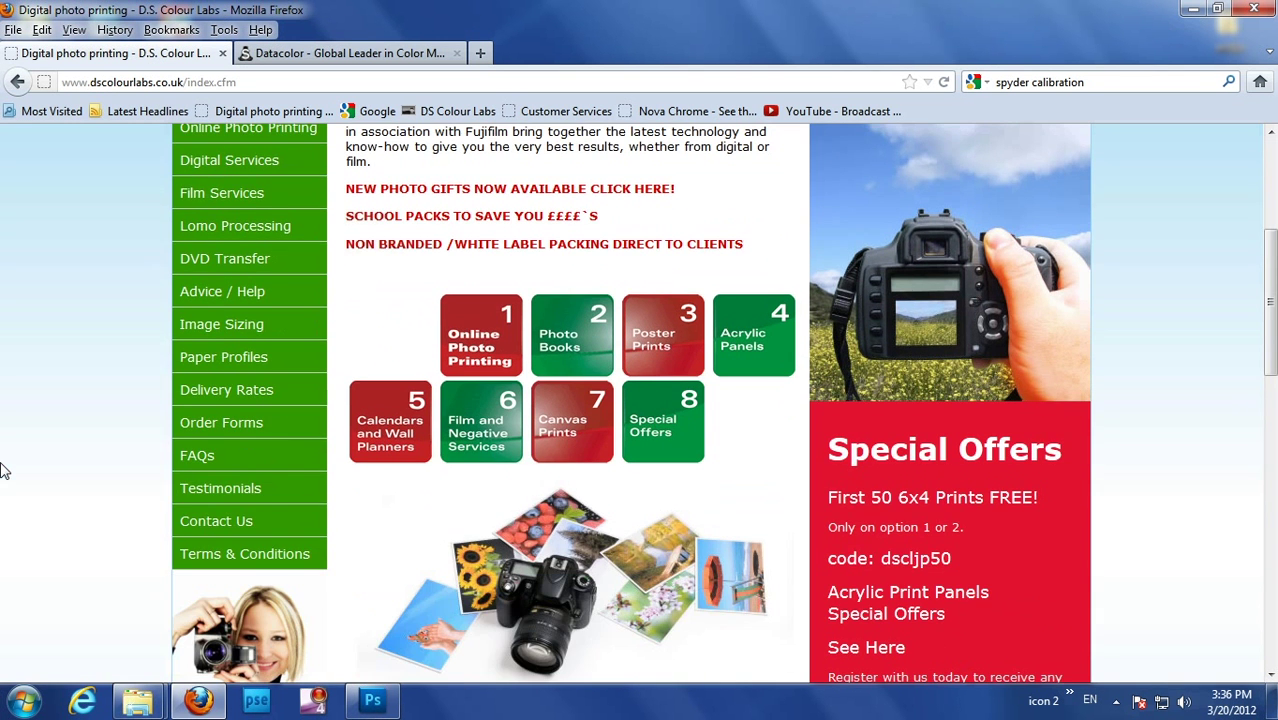
{"action": "left_click", "coordinate": [223, 360]}
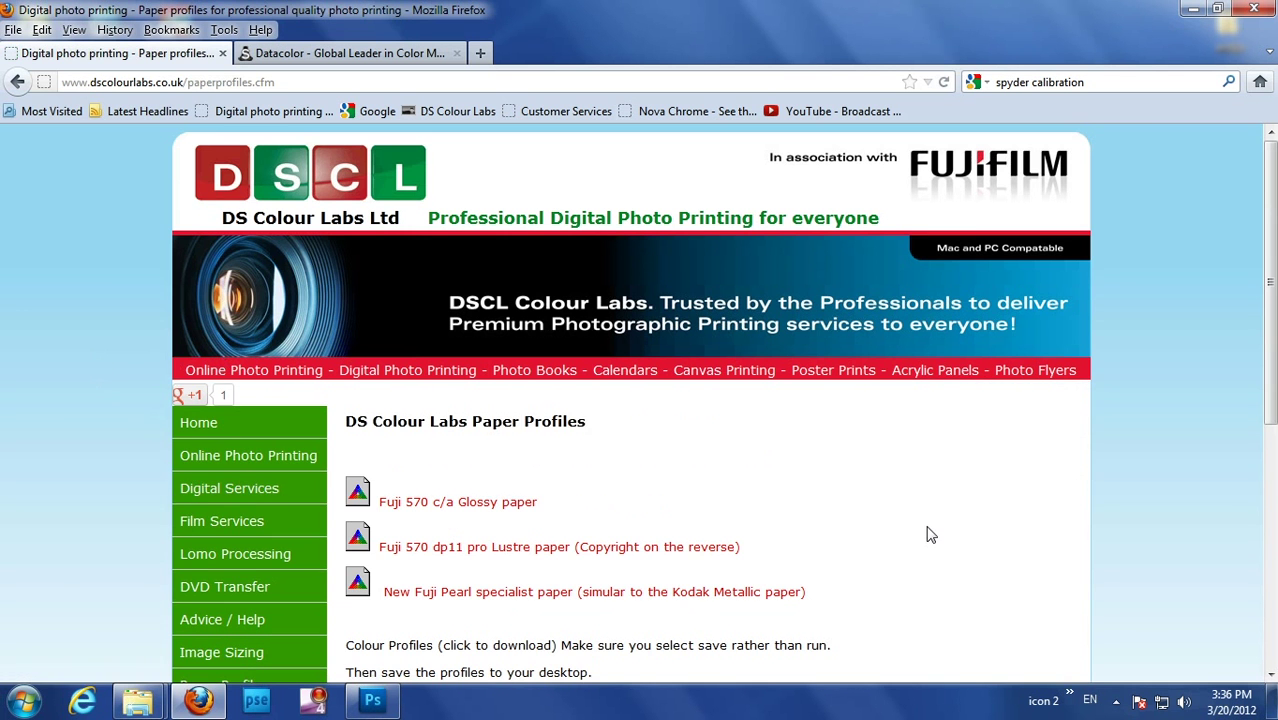
Download and save fuji_570_dp_11_pro_luster_paper.icc from the Fuji 570 dp11 pro Lustre link
{"action": "scroll", "coordinate": [930, 535], "scroll_direction": "down", "scroll_amount": 2}
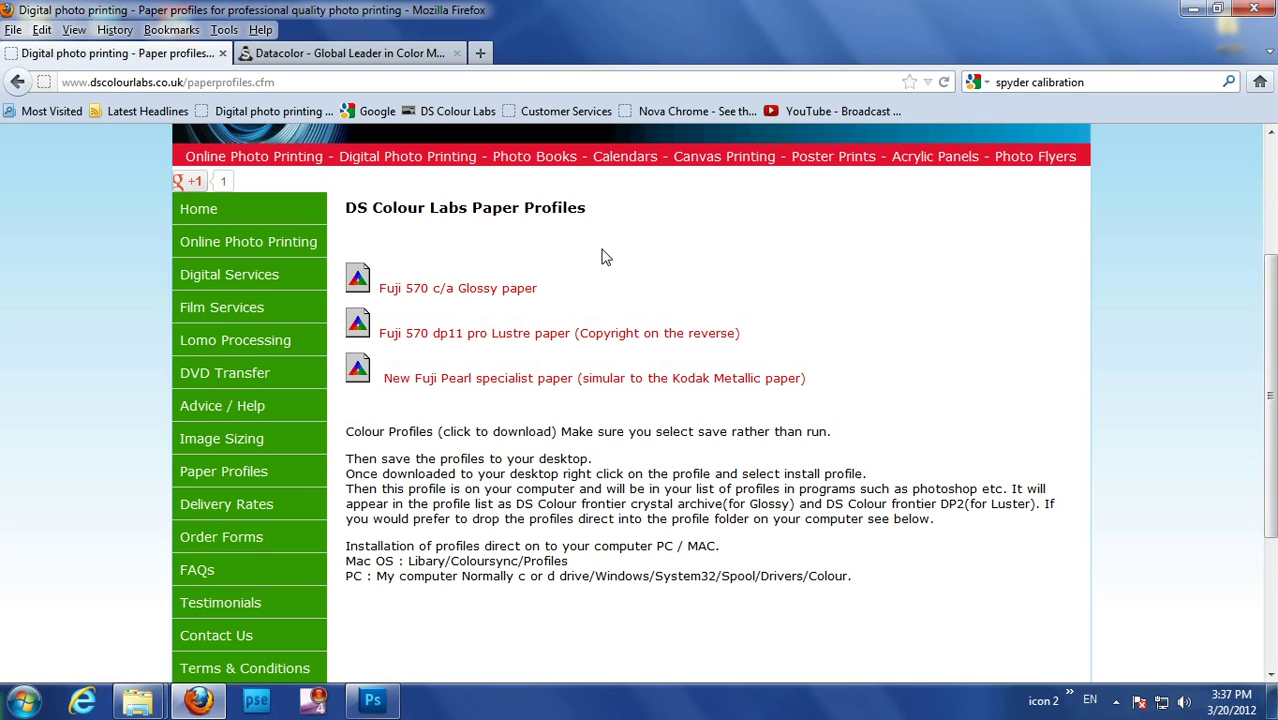
{"action": "left_click", "coordinate": [541, 341]}
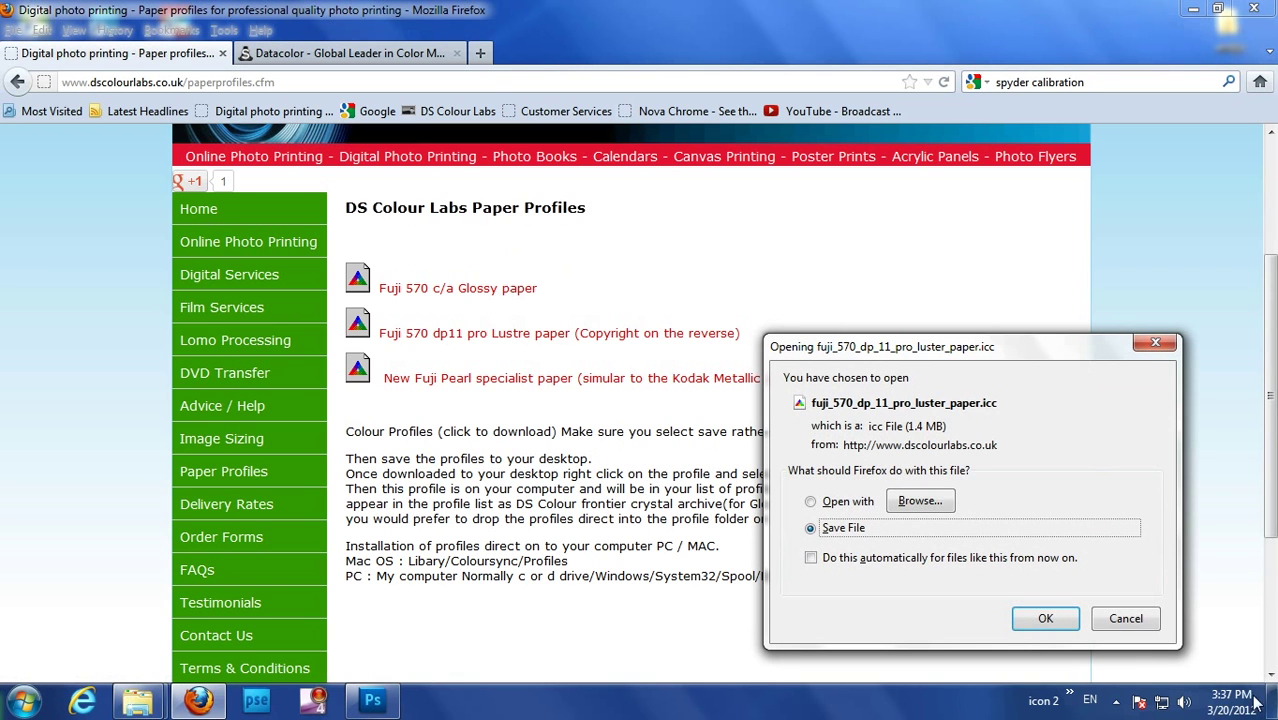
{"action": "left_click", "coordinate": [1050, 615]}
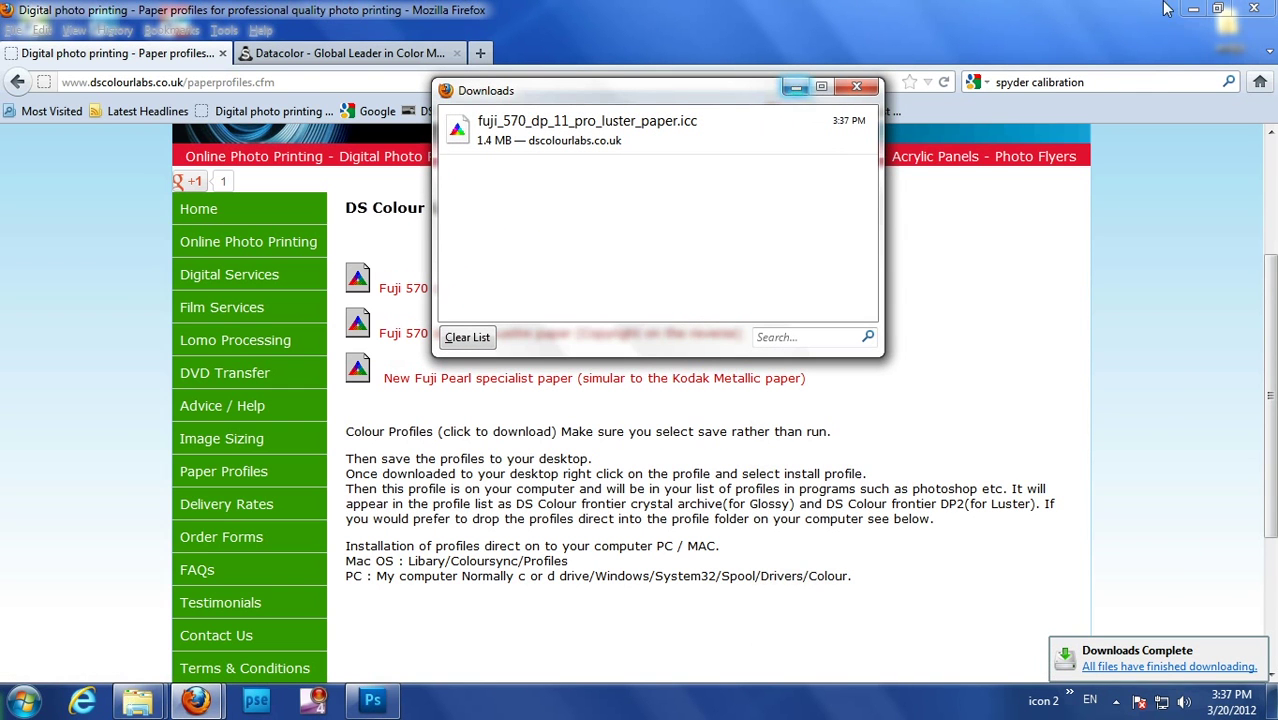
Put the downloaded Lustre .icc file from the Downloads list onto the desktop
{"action": "left_click", "coordinate": [1193, 9]}
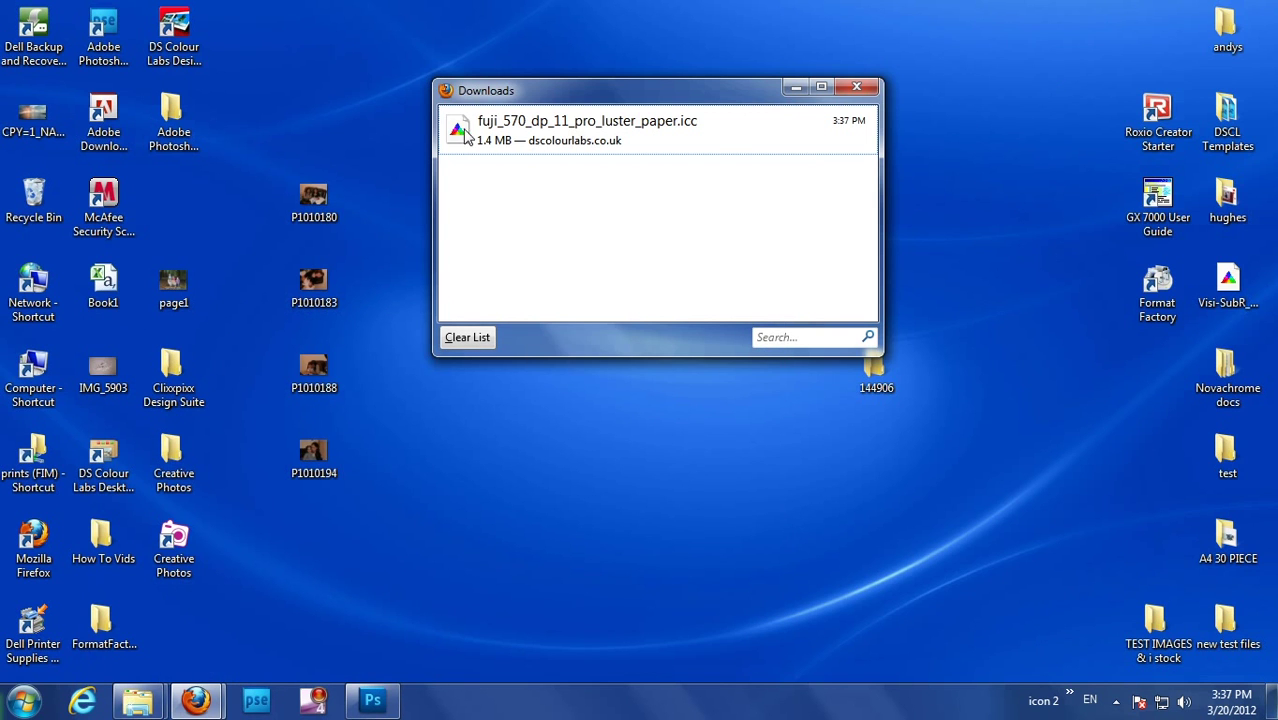
{"action": "left_click_drag", "start_coordinate": [468, 134], "coordinate": [920, 54]}
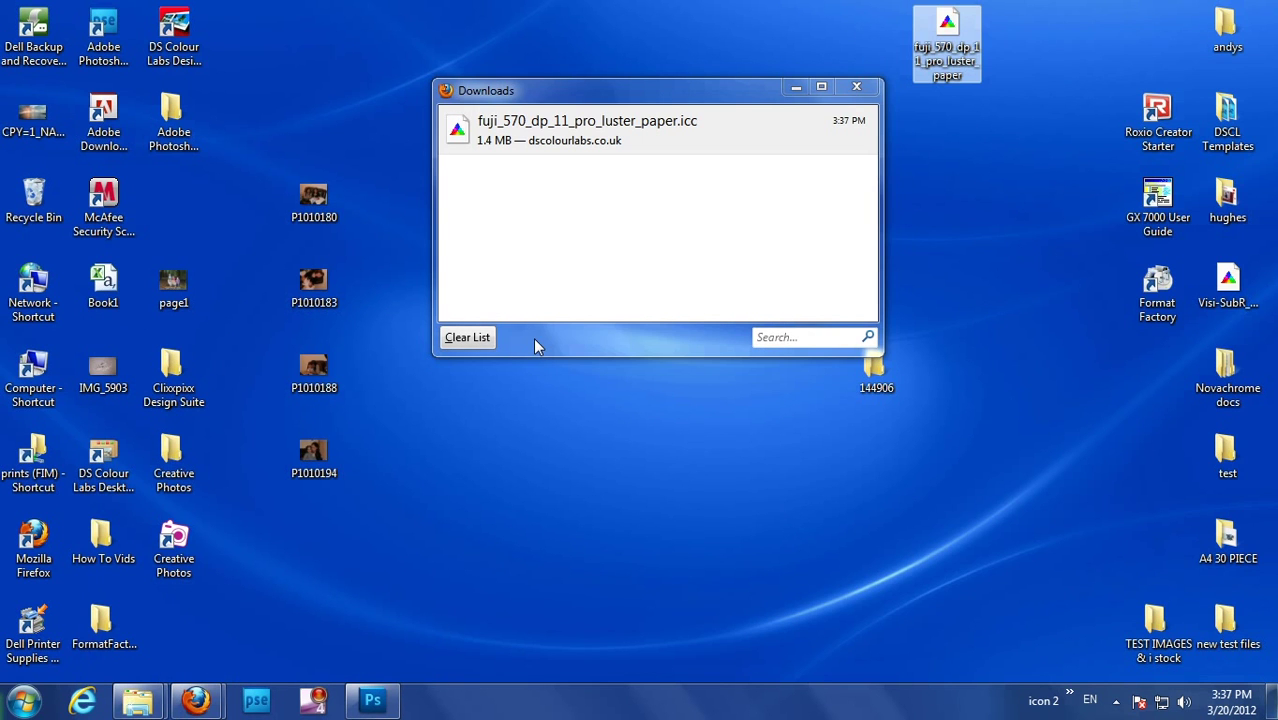
{"action": "left_click", "coordinate": [847, 86]}
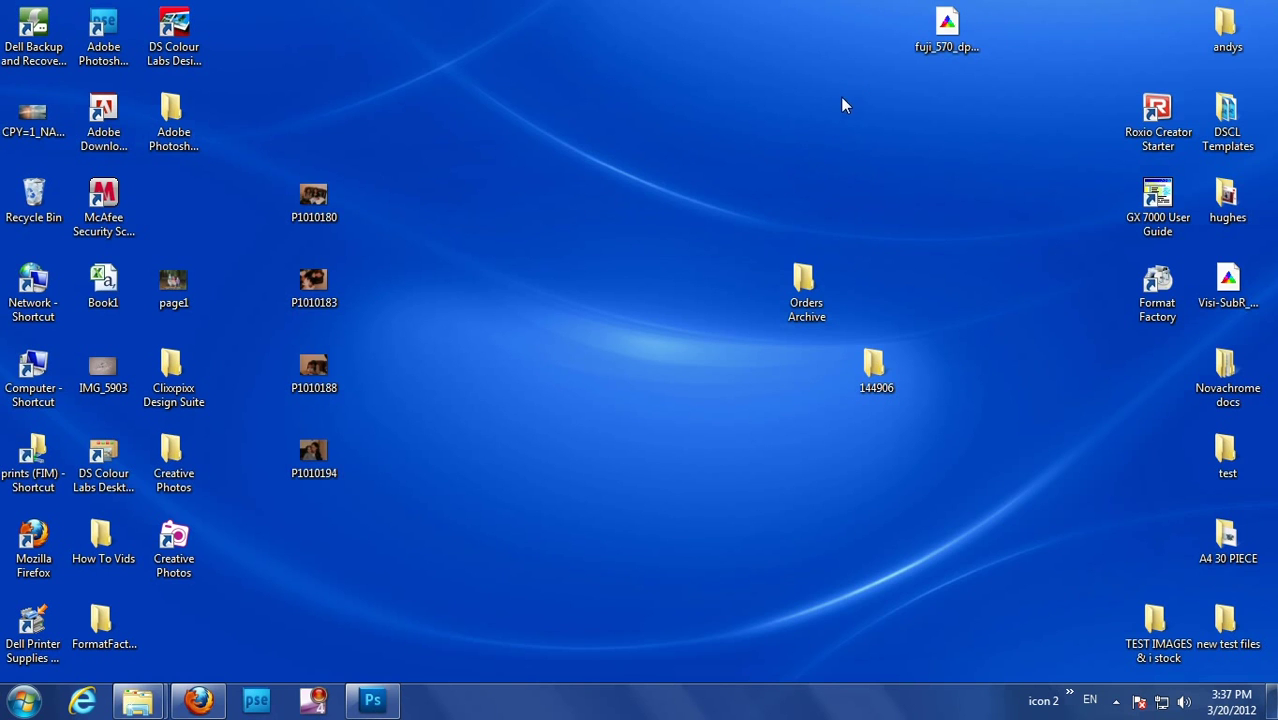
Check the profile file's context-menu actions, including Install Profile, without choosing one
{"action": "right_click", "coordinate": [946, 25]}
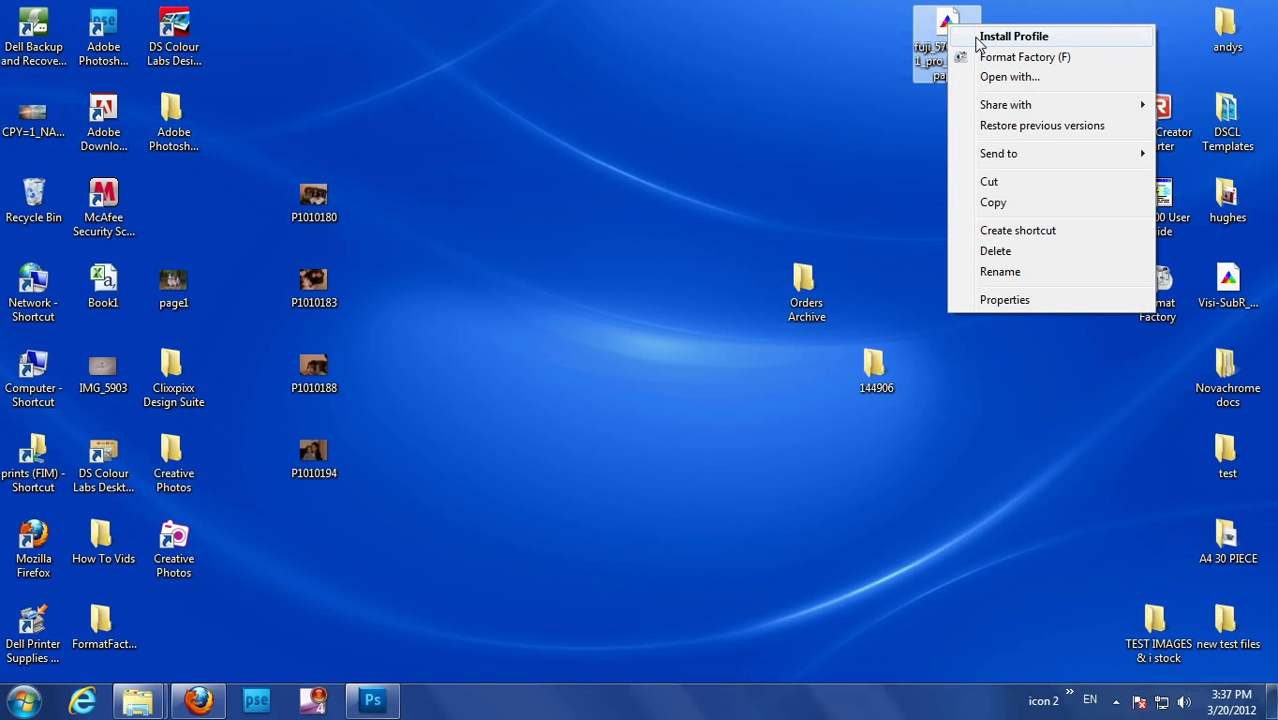
{"action": "key", "text": "Escape"}
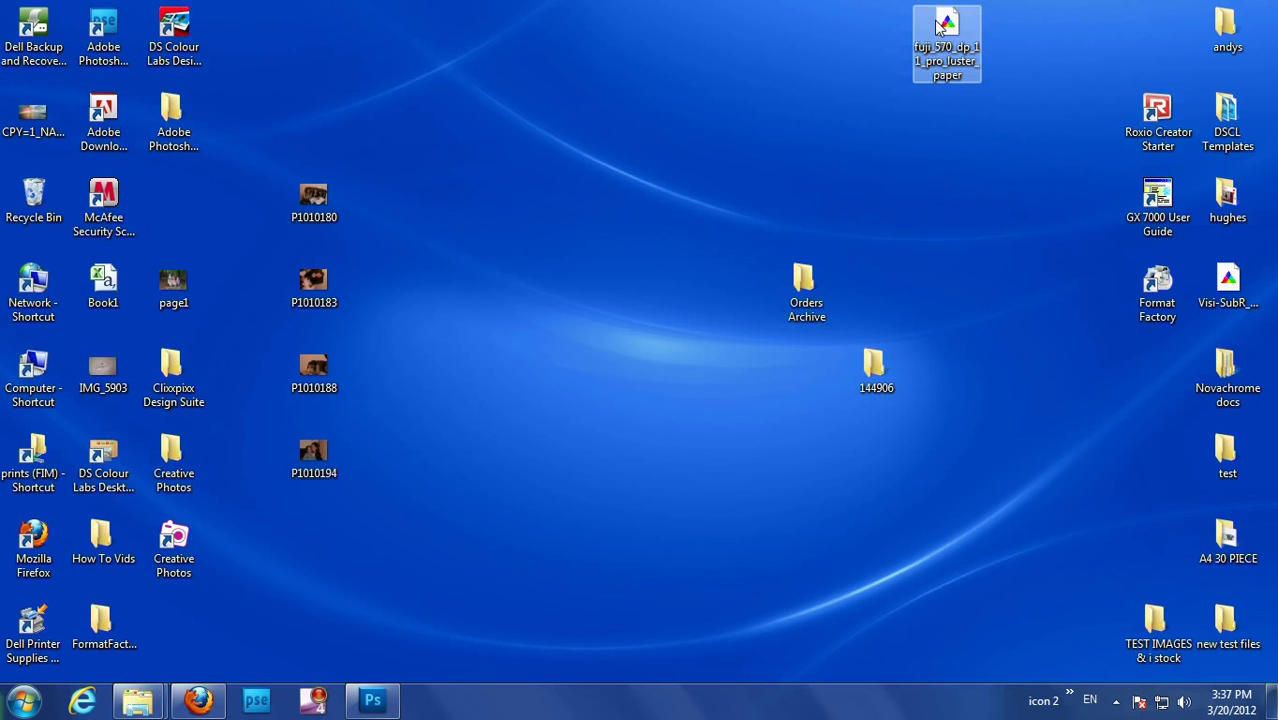
{"action": "left_click", "coordinate": [737, 80]}
{"action": "mouse_move", "coordinate": [925, 26]}
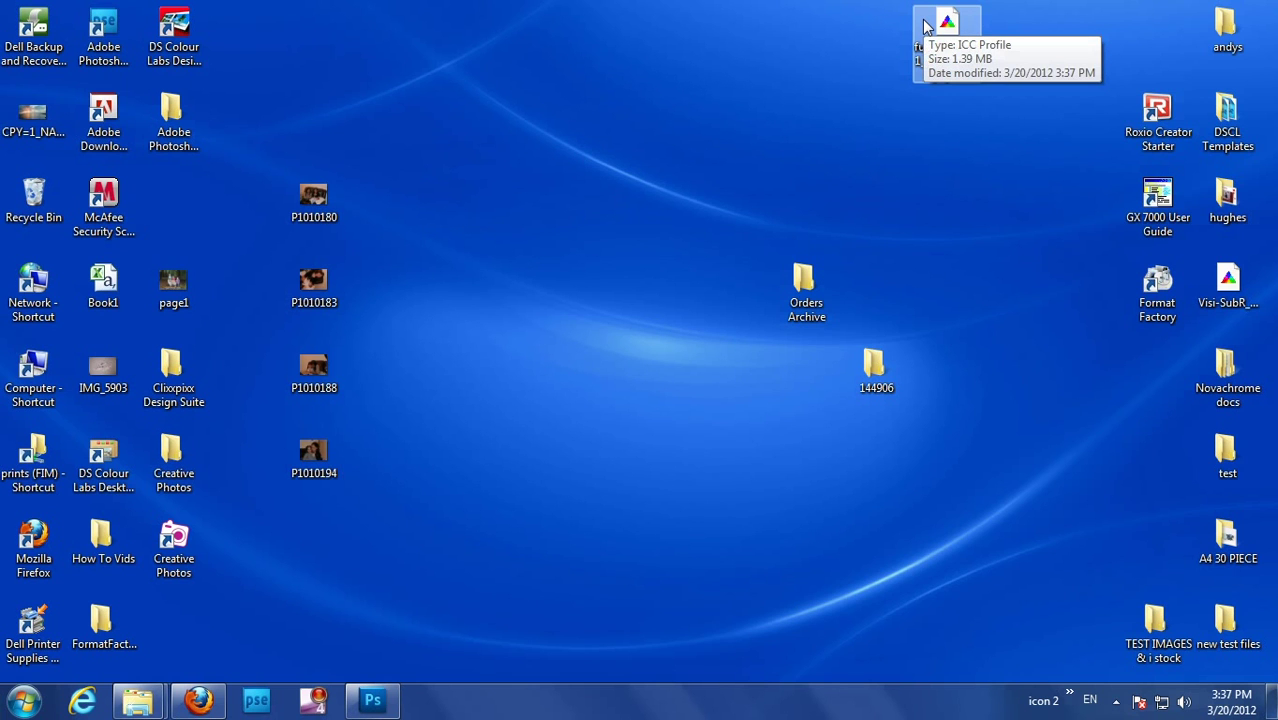
{"action": "right_click", "coordinate": [936, 30]}
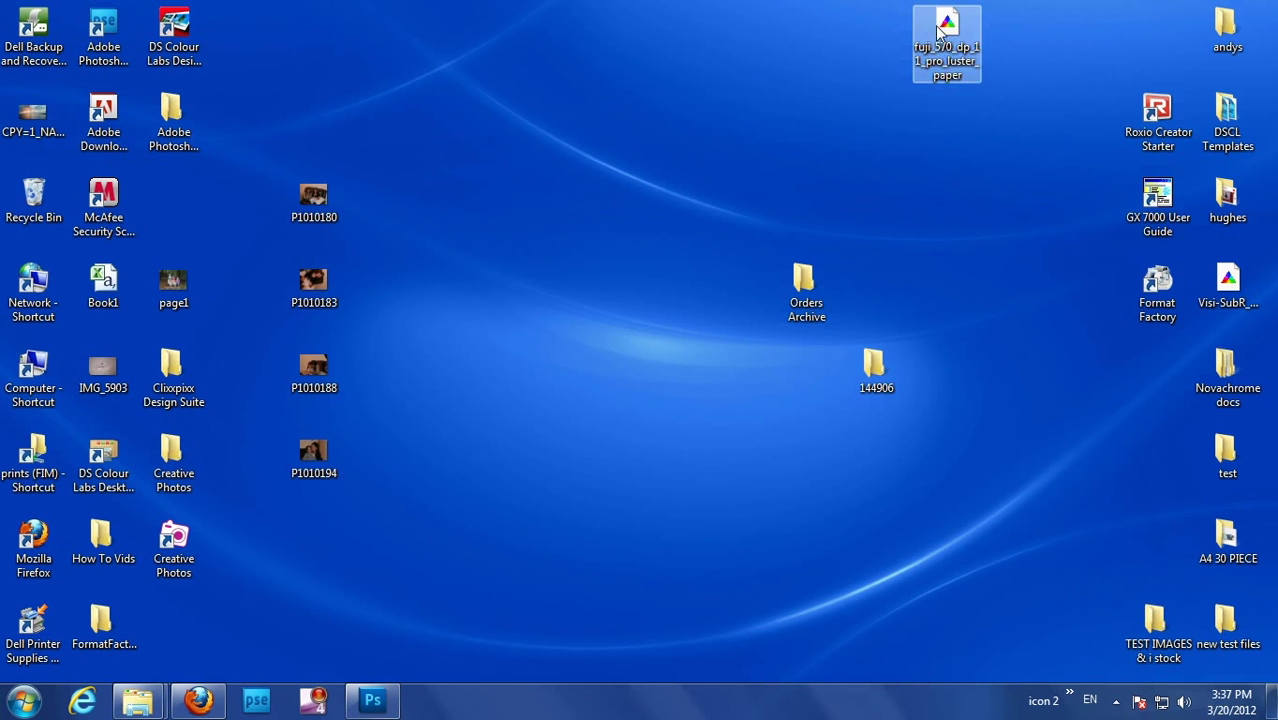
{"action": "left_click", "coordinate": [841, 63]}
{"action": "left_click", "coordinate": [24, 700]}
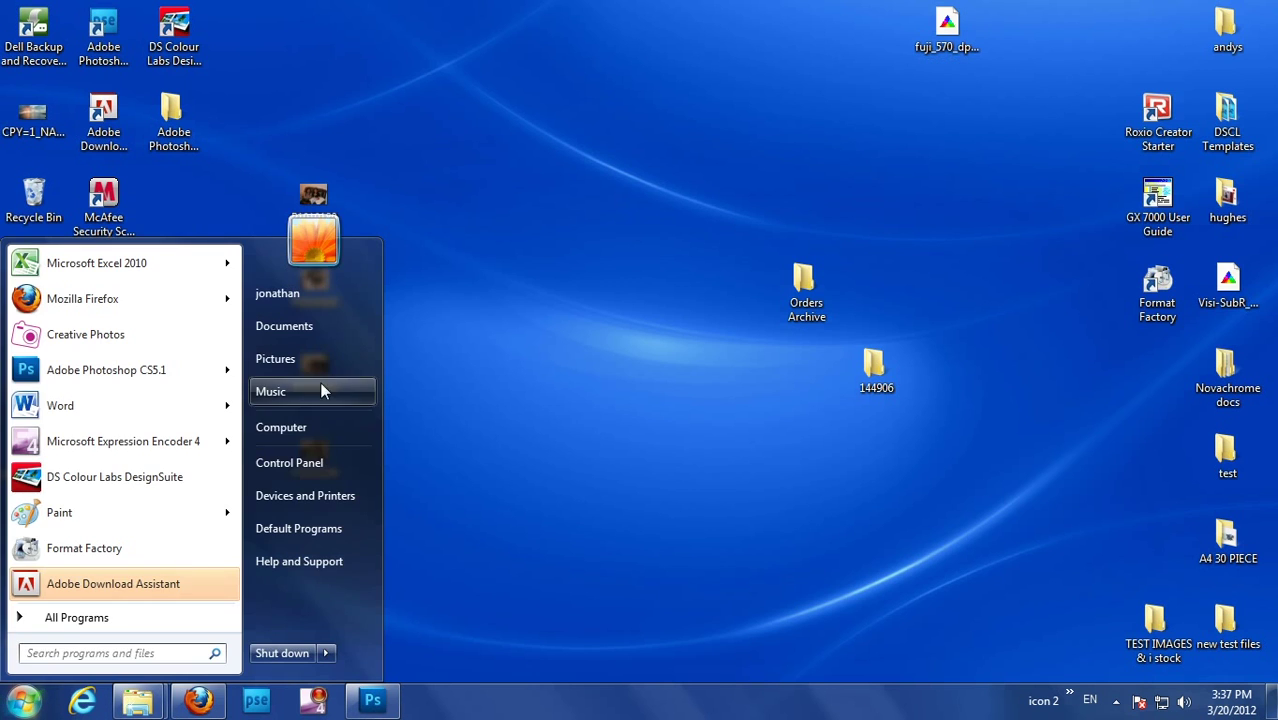
Move the Lustre profile from the desktop into C:\Windows\System32\spool\drivers\color, then close Explorer
{"action": "left_click", "coordinate": [510, 233]}
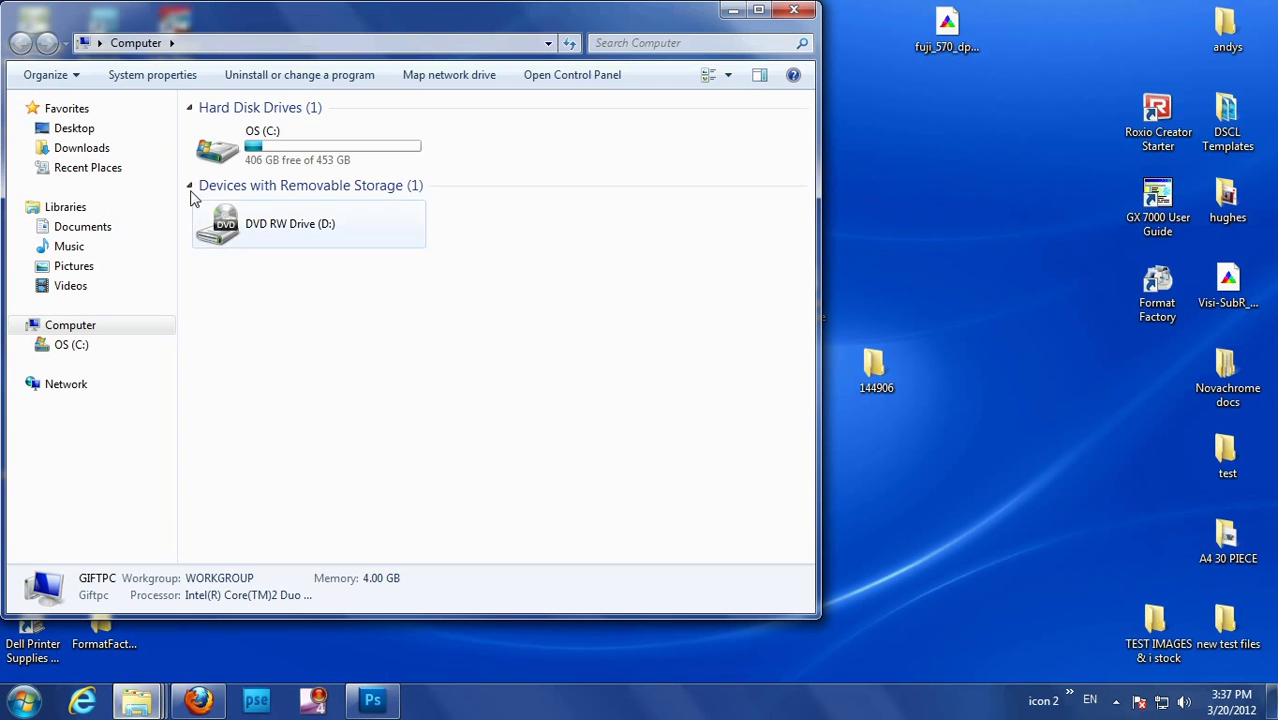
{"action": "double_click", "coordinate": [229, 150]}
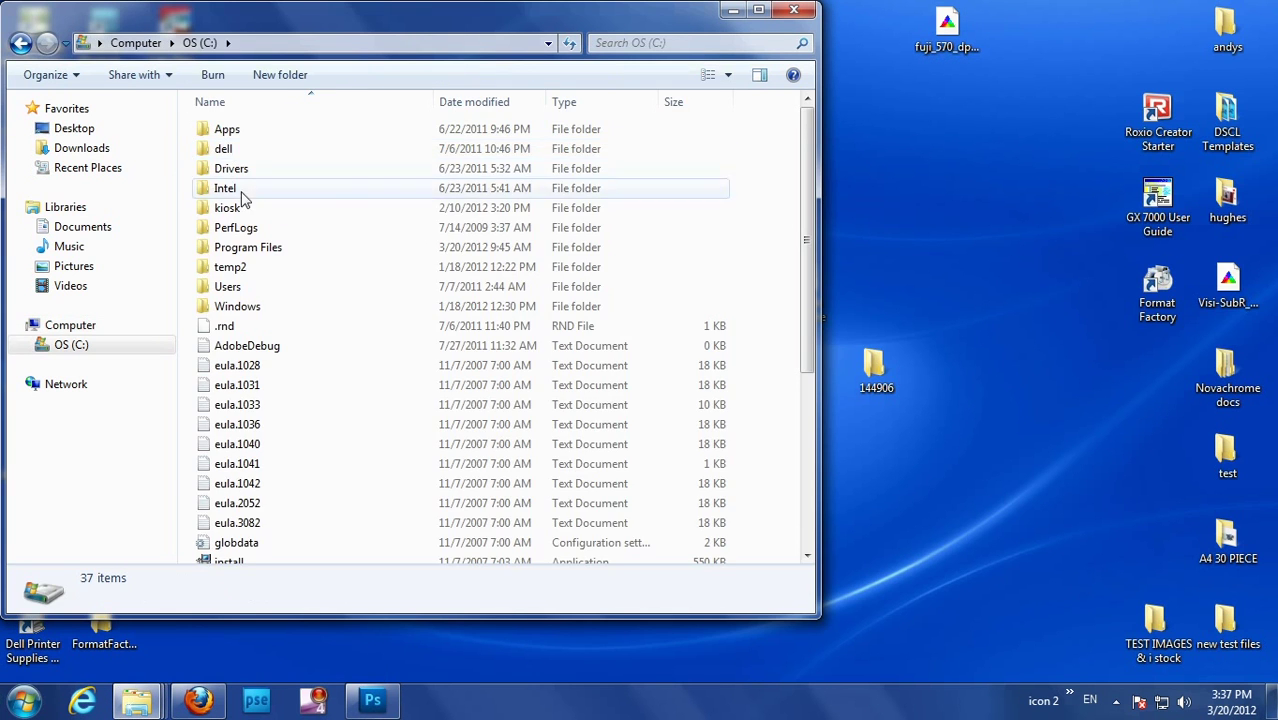
{"action": "double_click", "coordinate": [245, 312]}
{"action": "scroll", "coordinate": [250, 350], "scroll_direction": "down", "scroll_amount": 10}
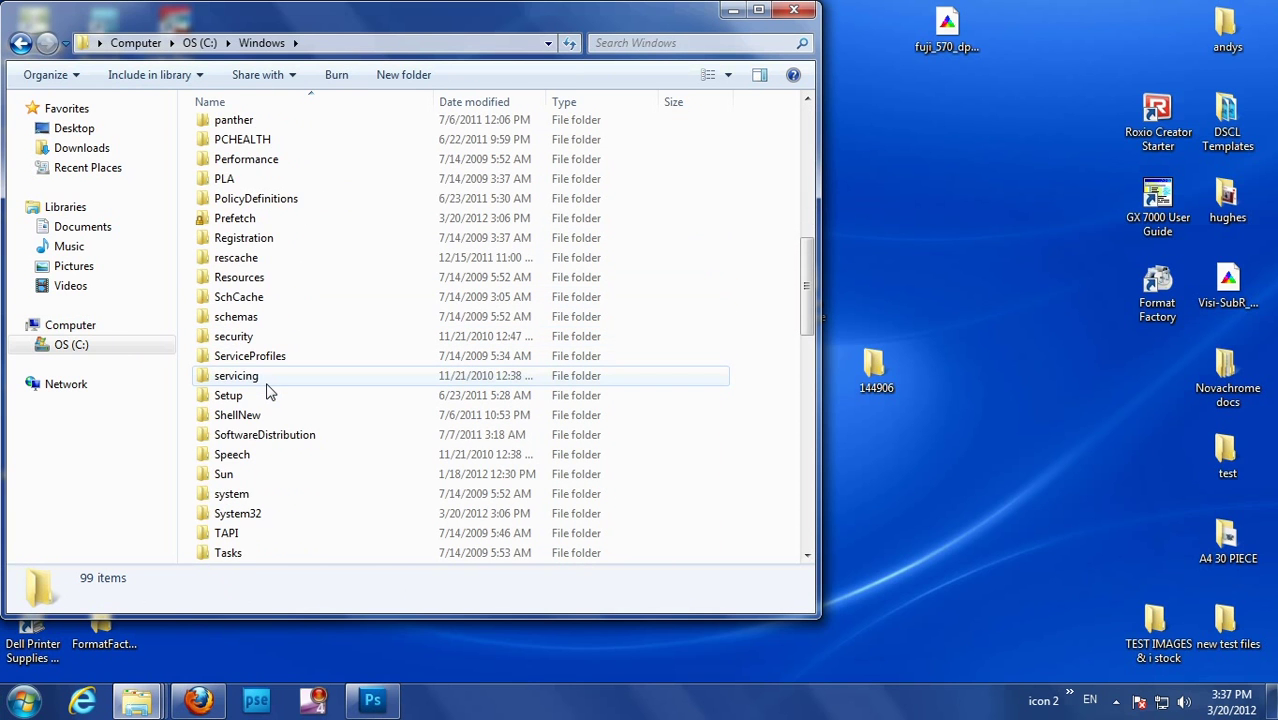
{"action": "double_click", "coordinate": [260, 513]}
{"action": "scroll", "coordinate": [260, 500], "scroll_direction": "down", "scroll_amount": 16}
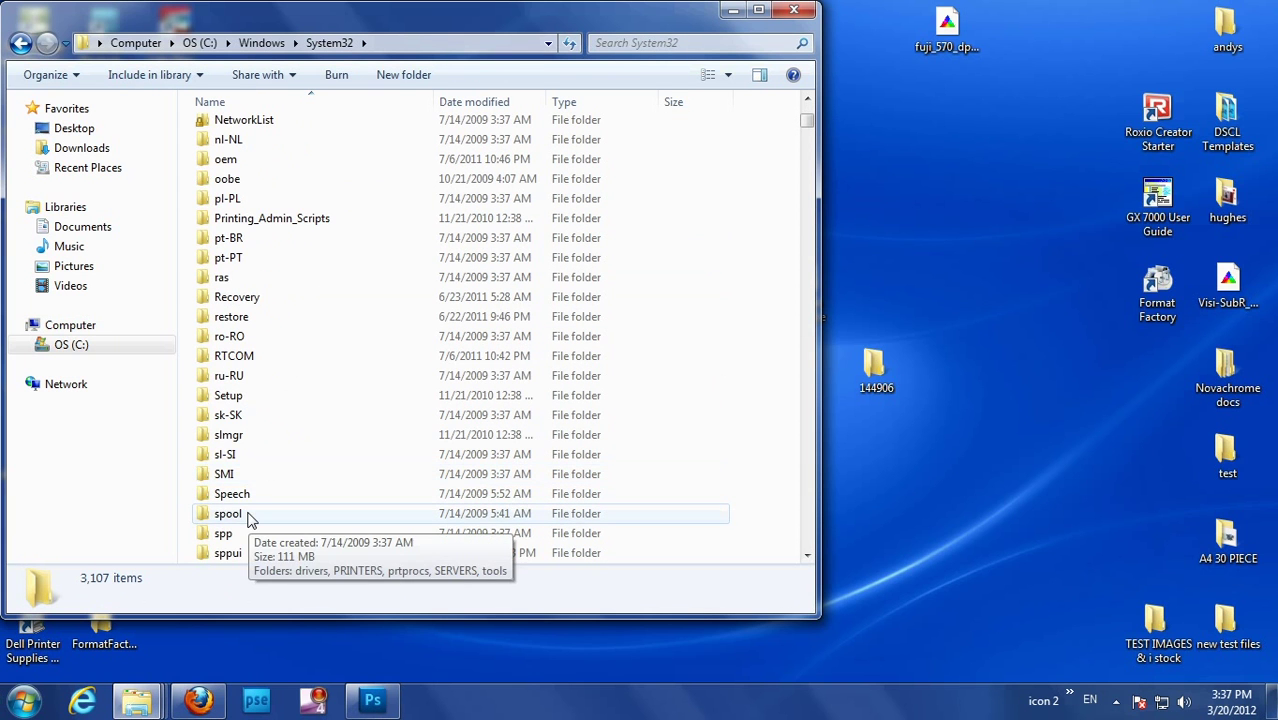
{"action": "double_click", "coordinate": [251, 513]}
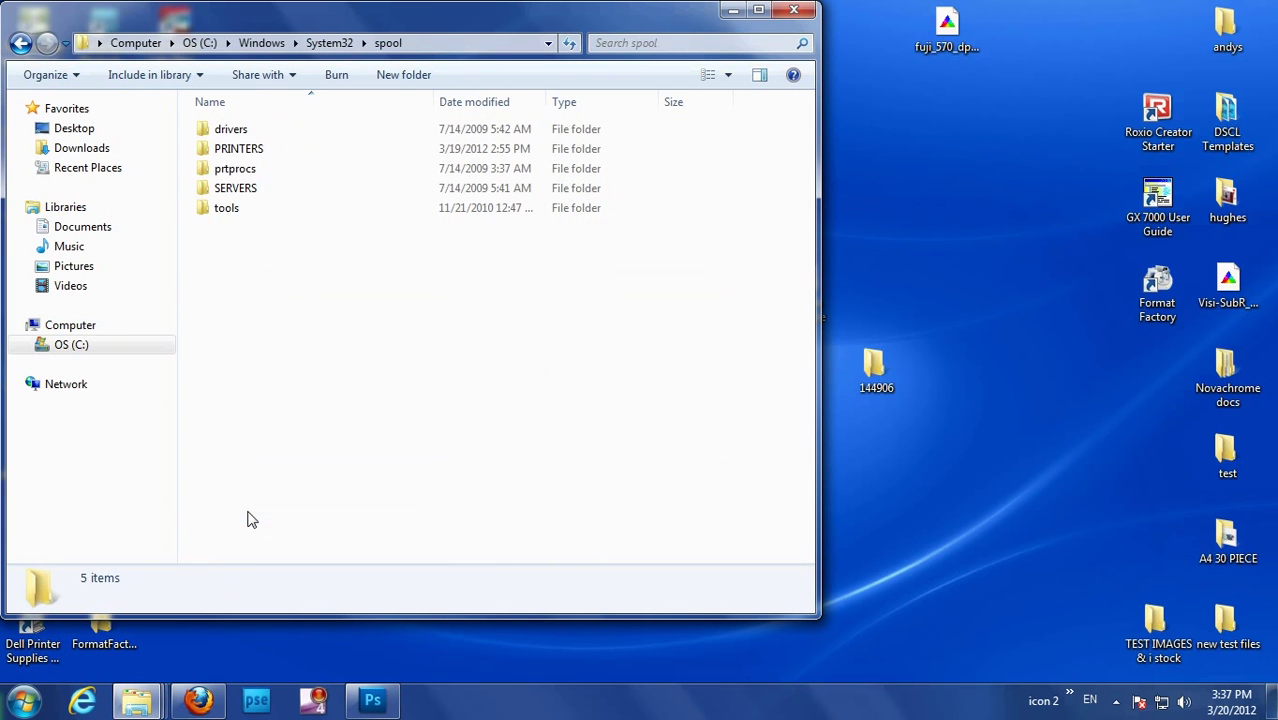
{"action": "double_click", "coordinate": [241, 133]}
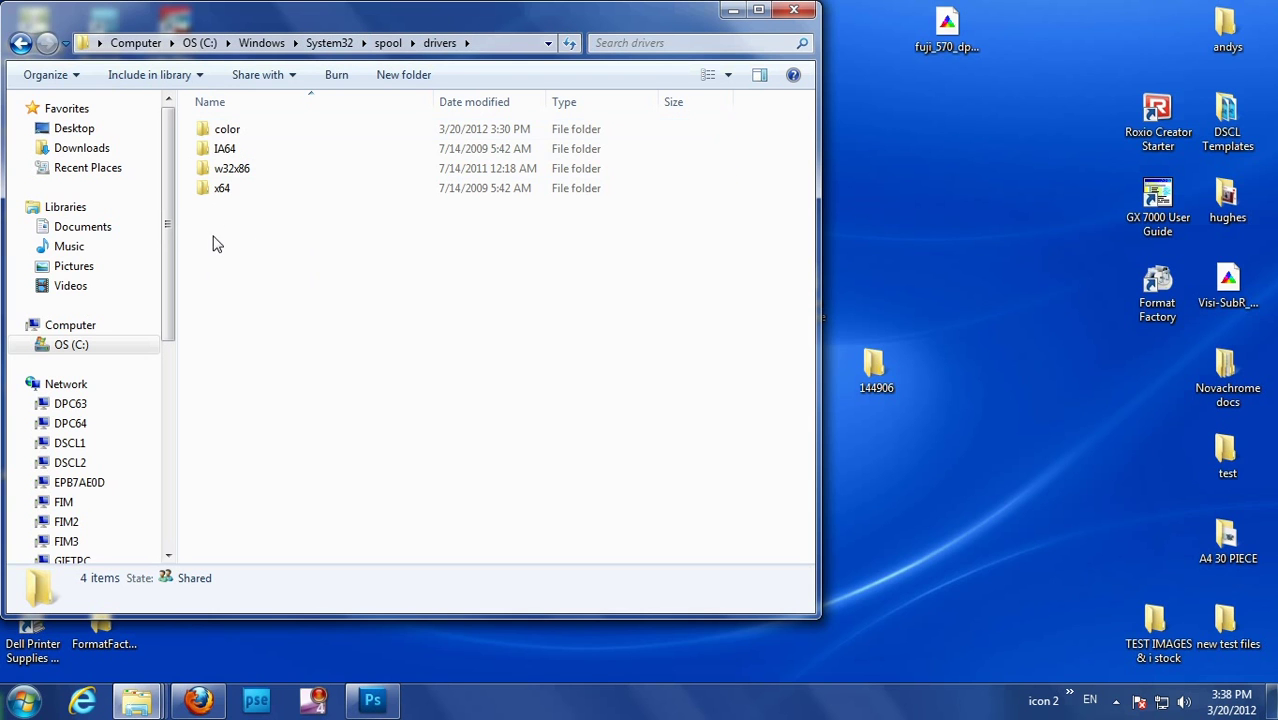
{"action": "double_click", "coordinate": [228, 128]}
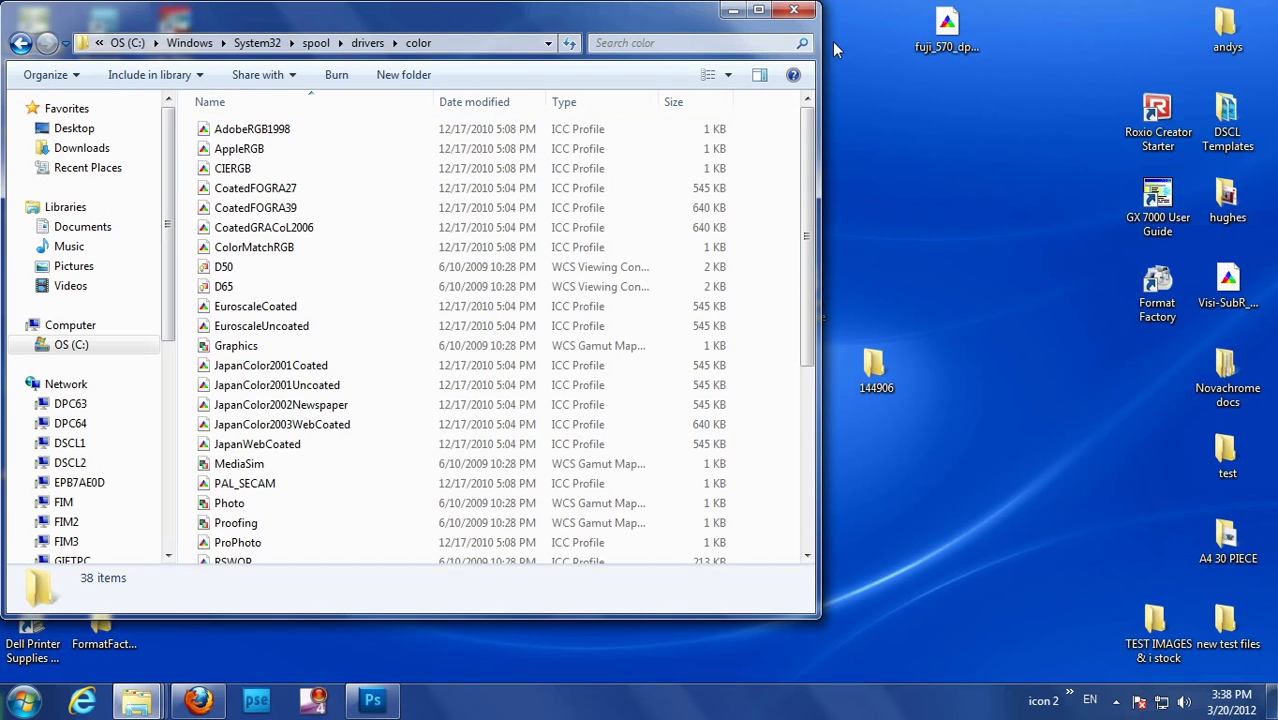
{"action": "left_click_drag", "start_coordinate": [938, 23], "coordinate": [373, 244]}
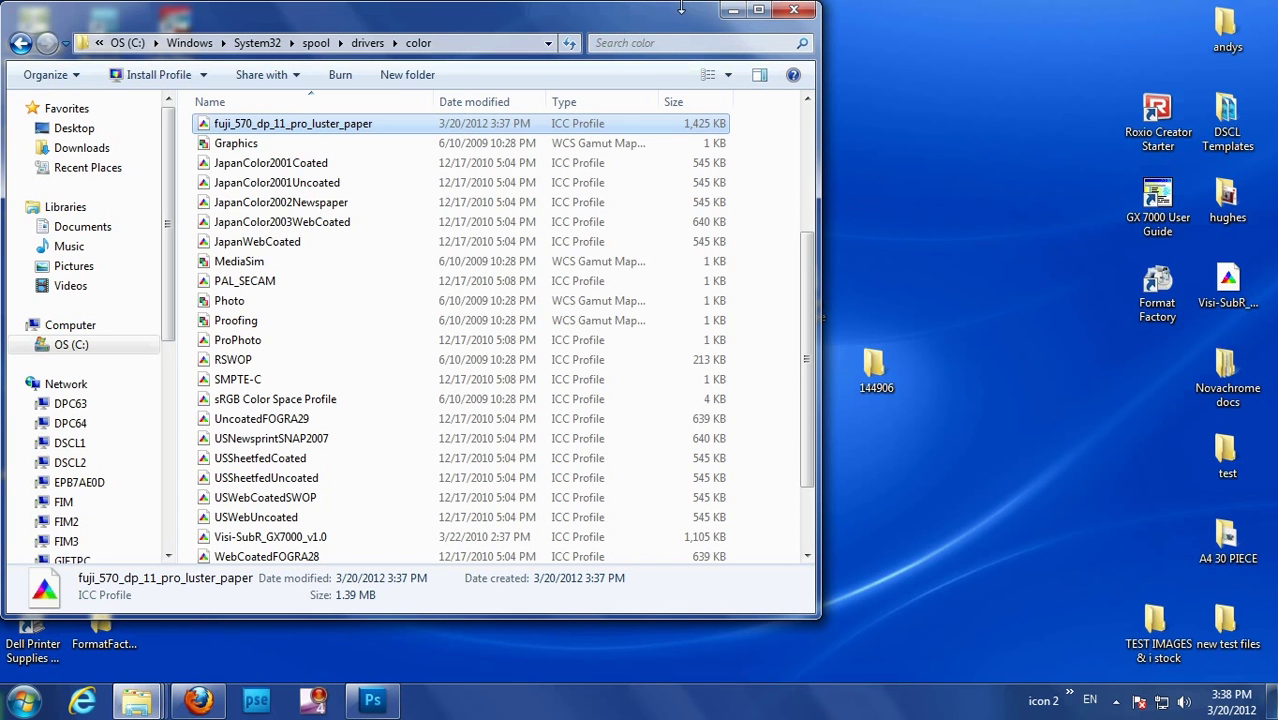
{"action": "left_click", "coordinate": [805, 14]}
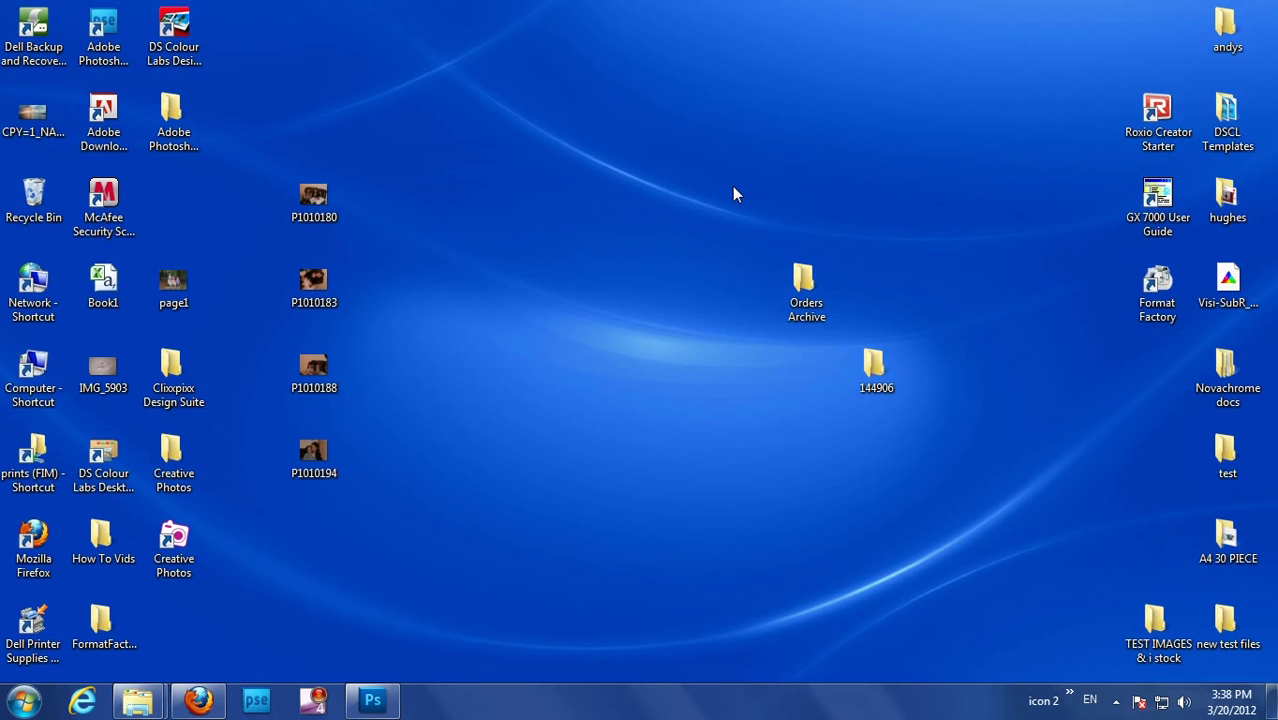
{"action": "left_click", "coordinate": [1219, 283]}
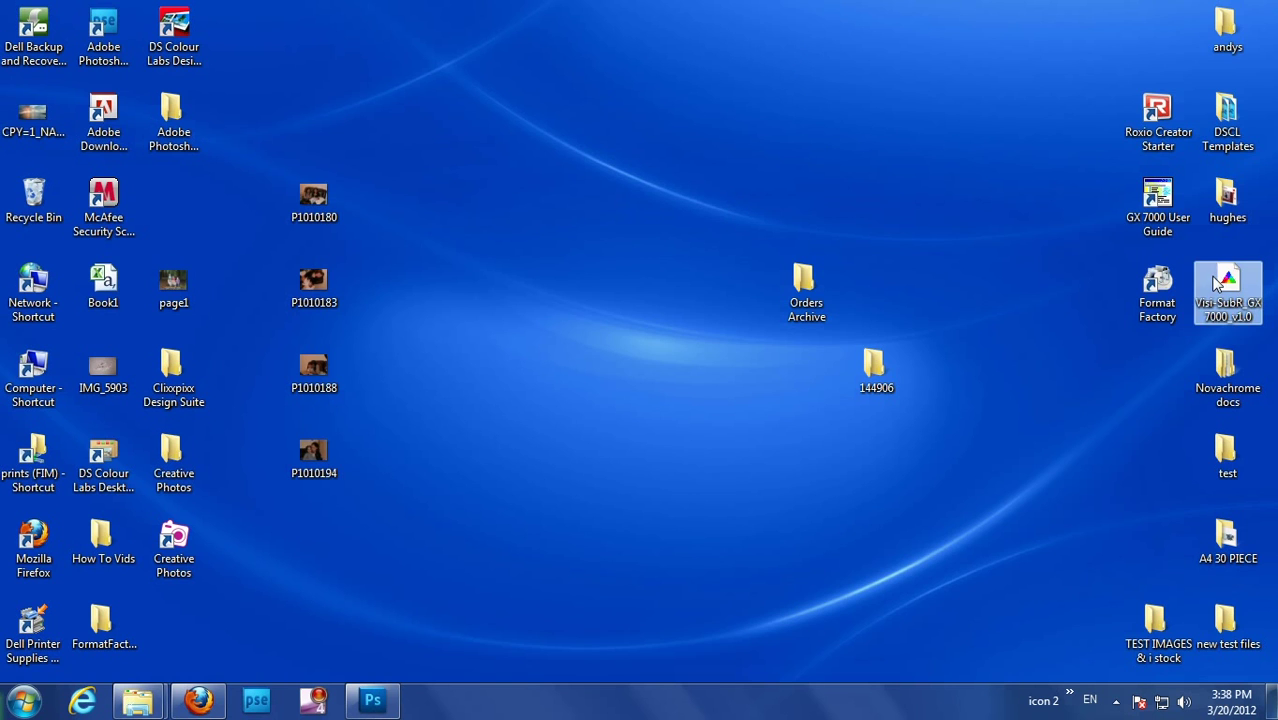
{"action": "left_click", "coordinate": [794, 189]}
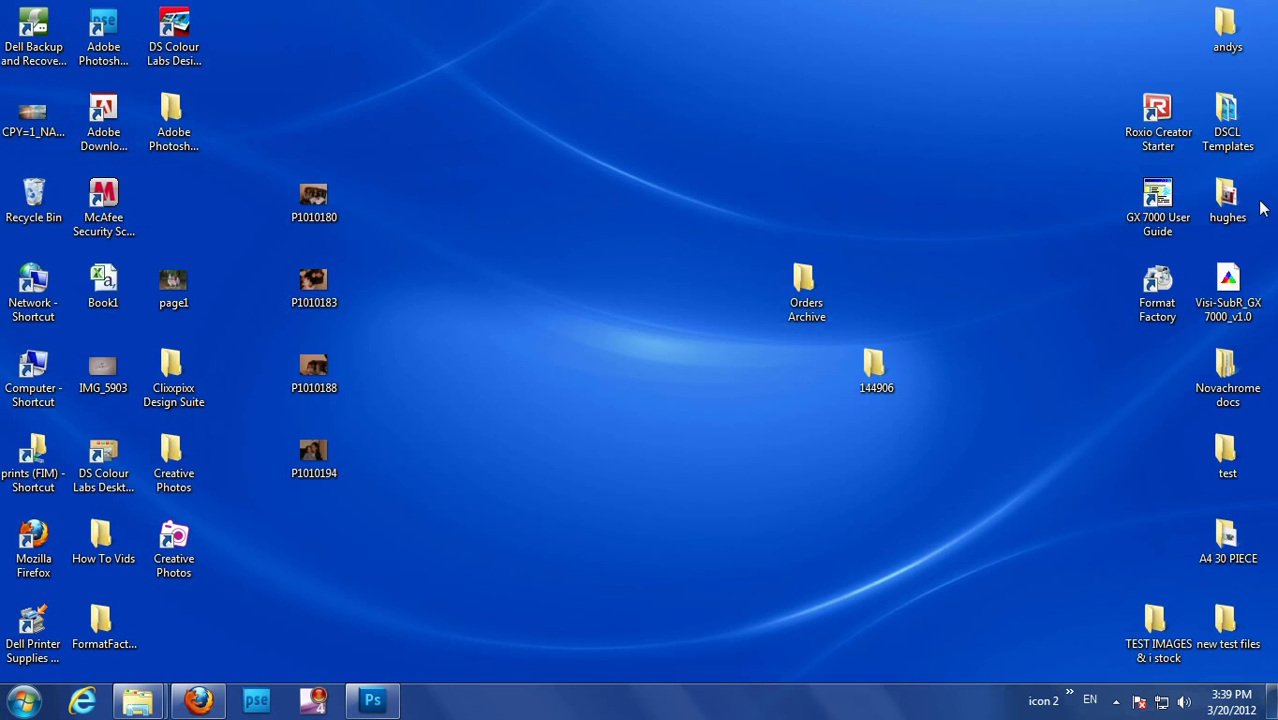
{"action": "left_click", "coordinate": [383, 706]}
Open the photo 000005.JPG in Photoshop
{"action": "left_click", "coordinate": [56, 17]}
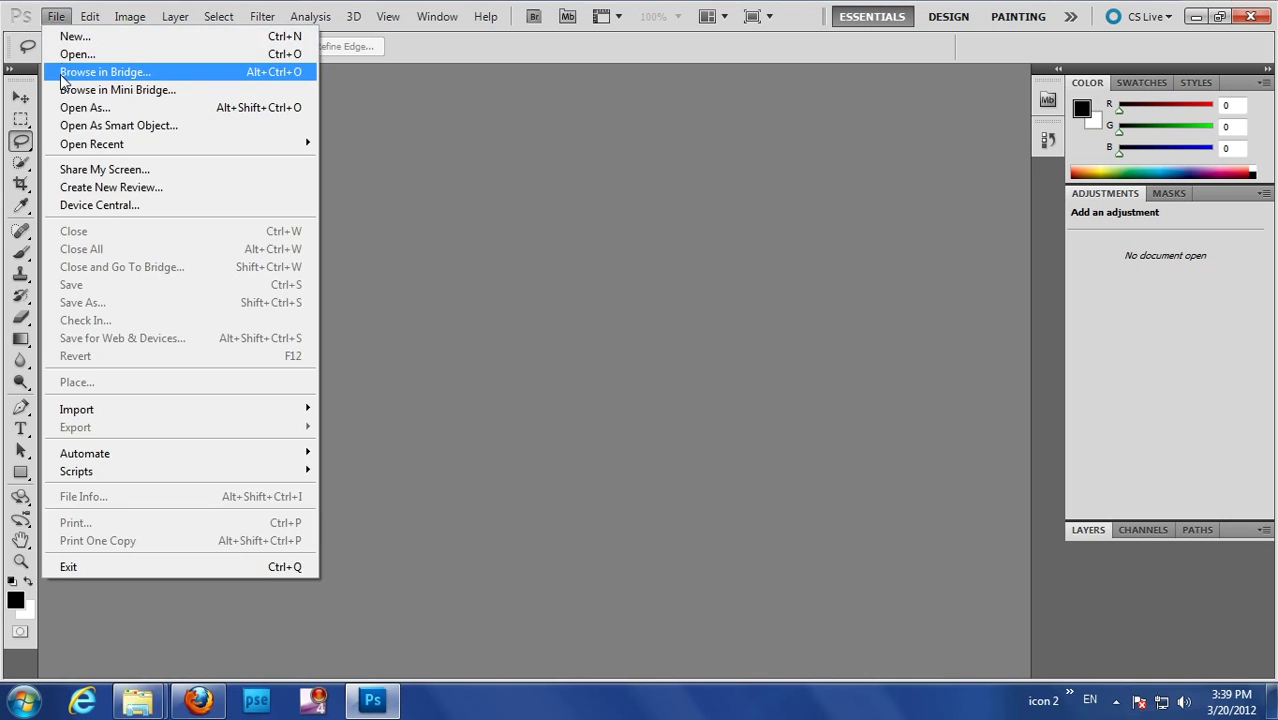
{"action": "left_click", "coordinate": [62, 52]}
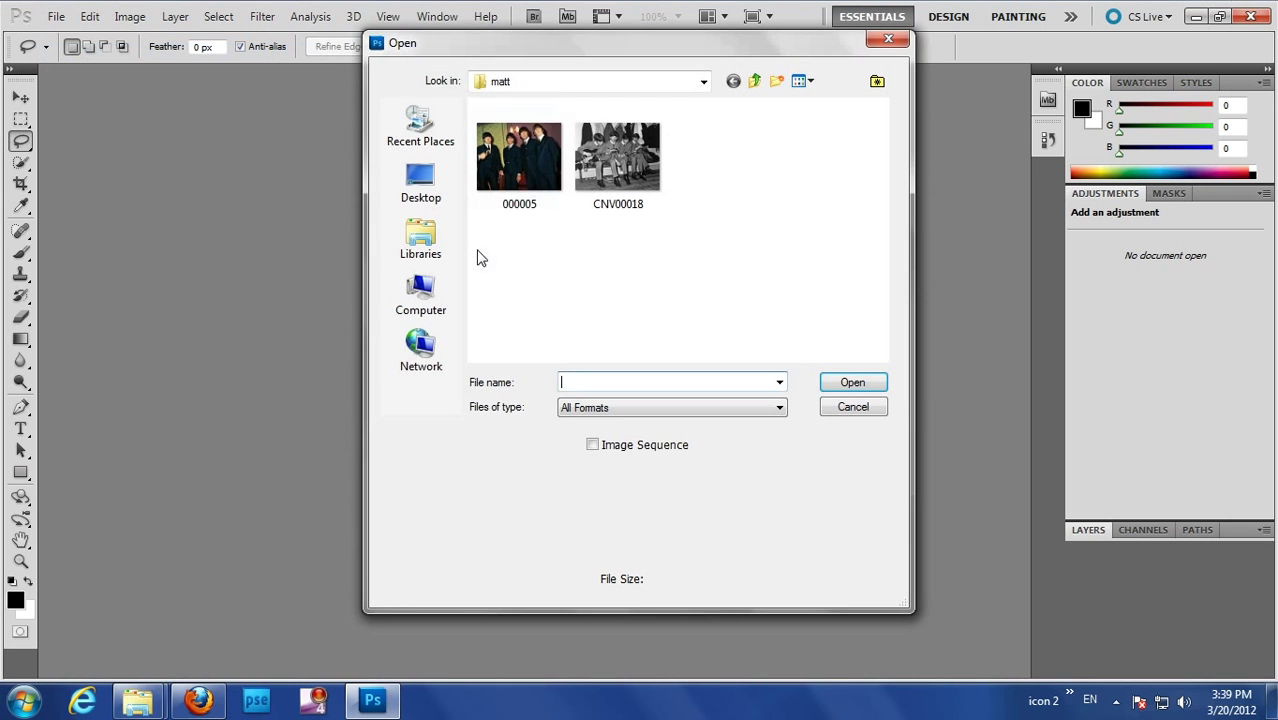
{"action": "left_click", "coordinate": [880, 383]}
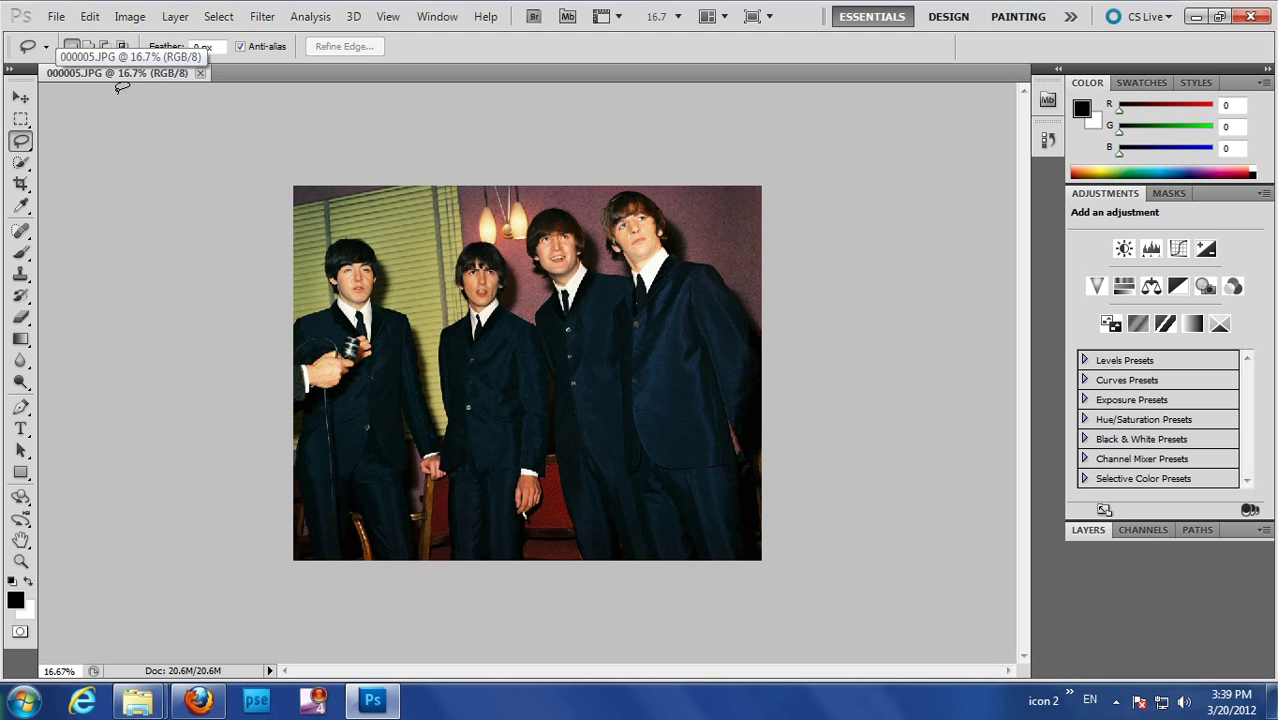
Convert the photo to the DS Colour Lab 2 DP Lustre destination profile via Convert to Profile
{"action": "left_click", "coordinate": [89, 17]}
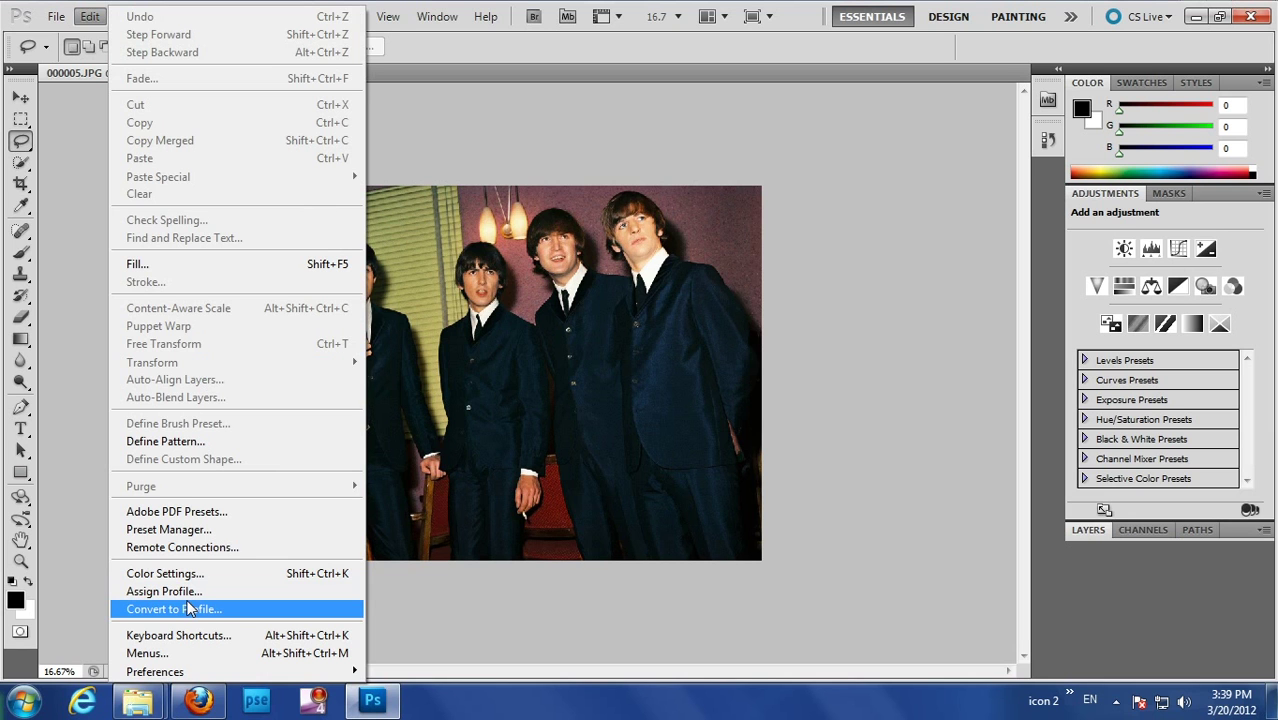
{"action": "left_click", "coordinate": [187, 611]}
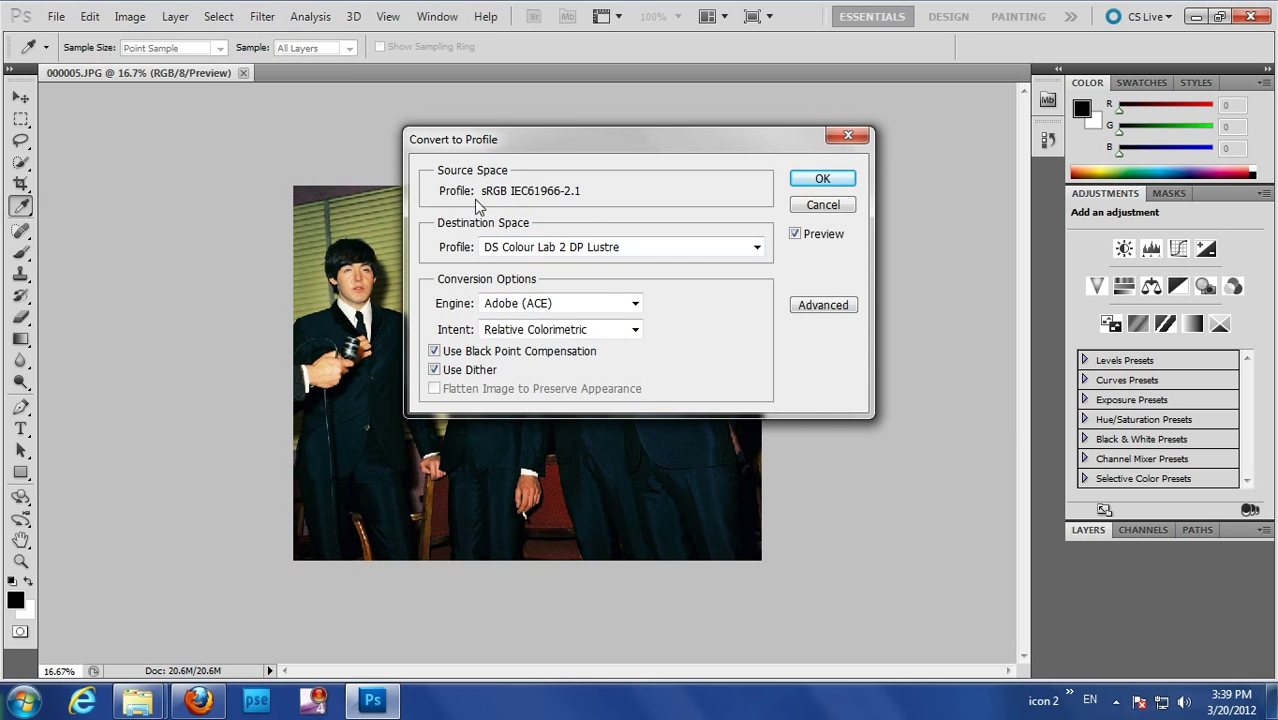
{"action": "left_click", "coordinate": [757, 249]}
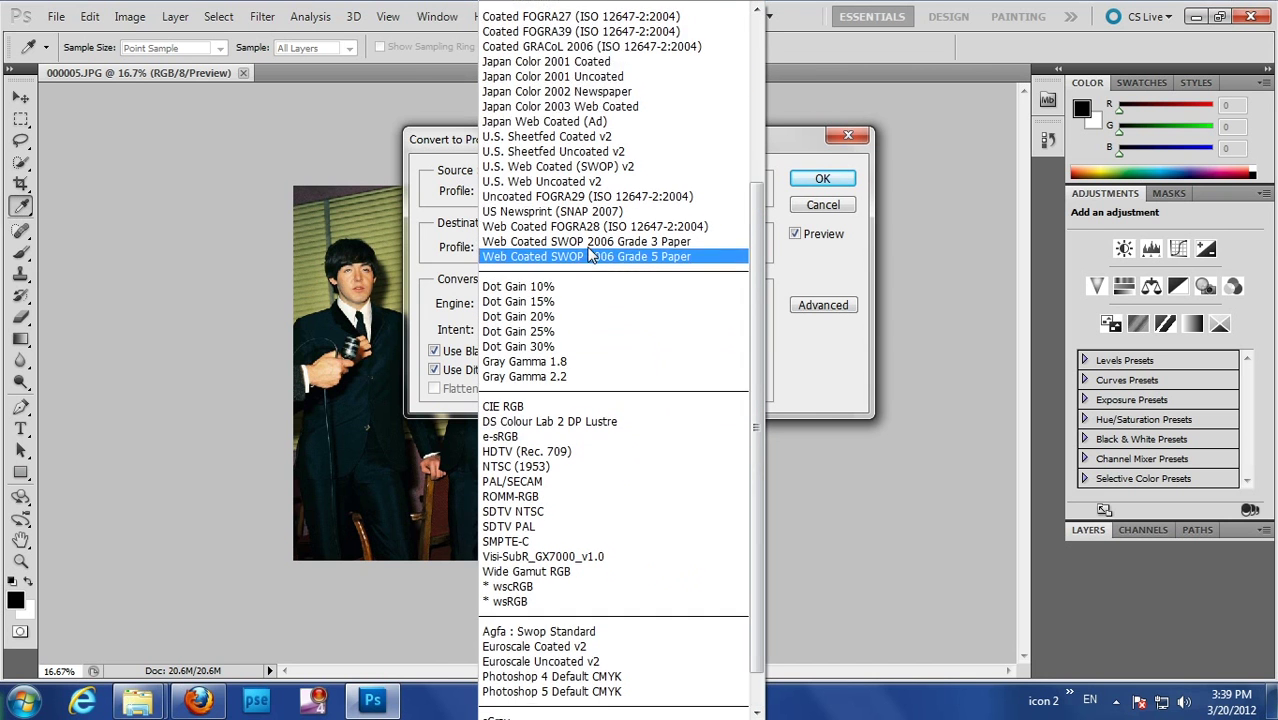
{"action": "scroll", "coordinate": [668, 49], "scroll_direction": "up", "scroll_amount": 6}
{"action": "scroll", "coordinate": [590, 256], "scroll_direction": "down", "scroll_amount": 6}
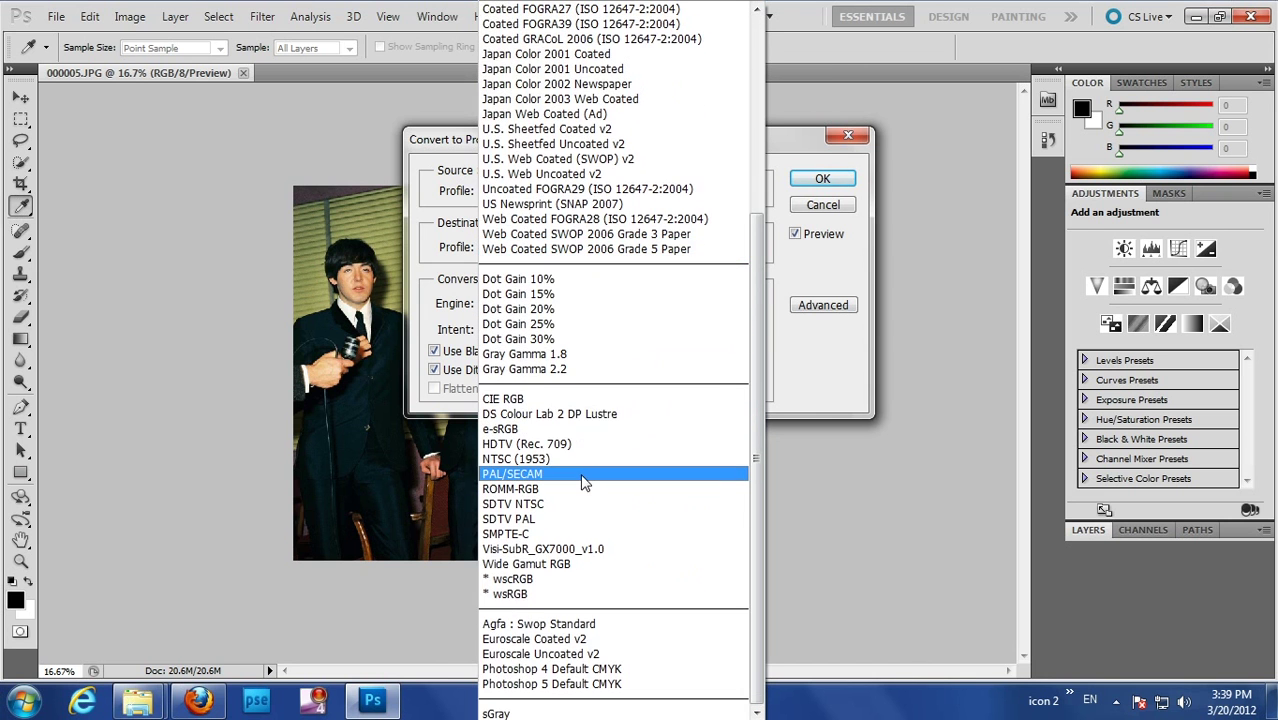
{"action": "scroll", "coordinate": [585, 466], "scroll_direction": "up", "scroll_amount": 1}
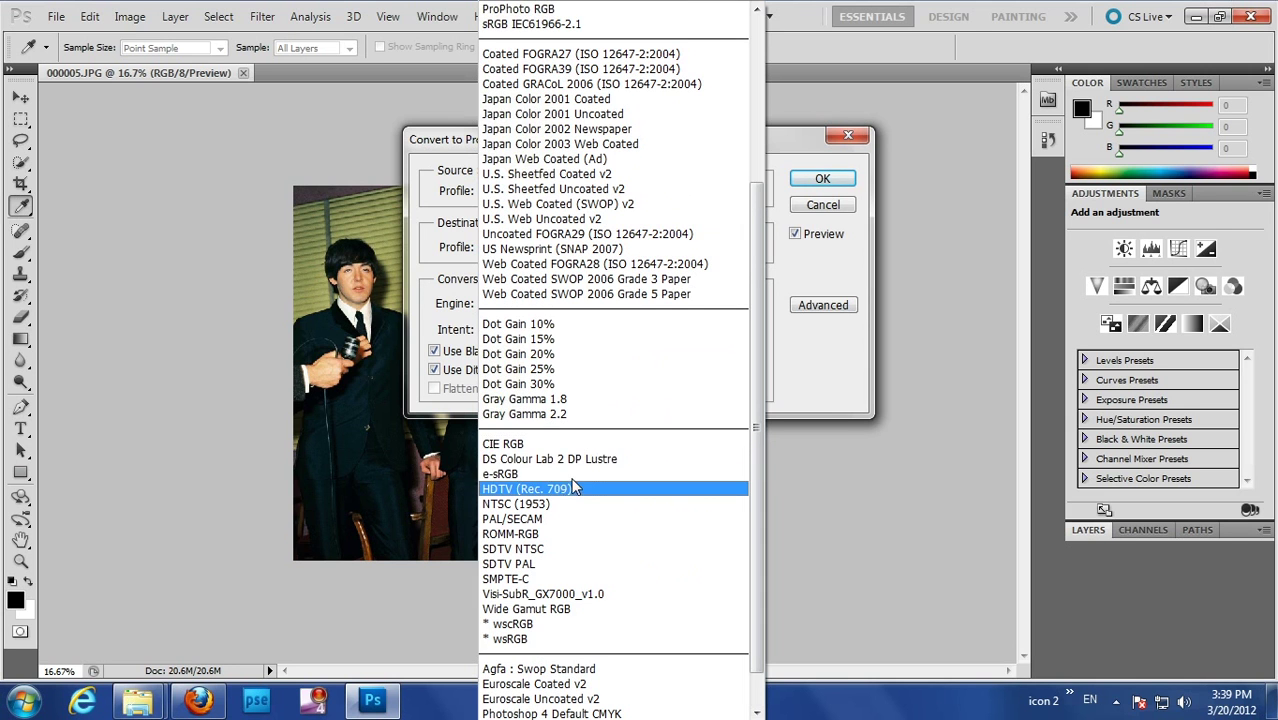
{"action": "left_click", "coordinate": [585, 459]}
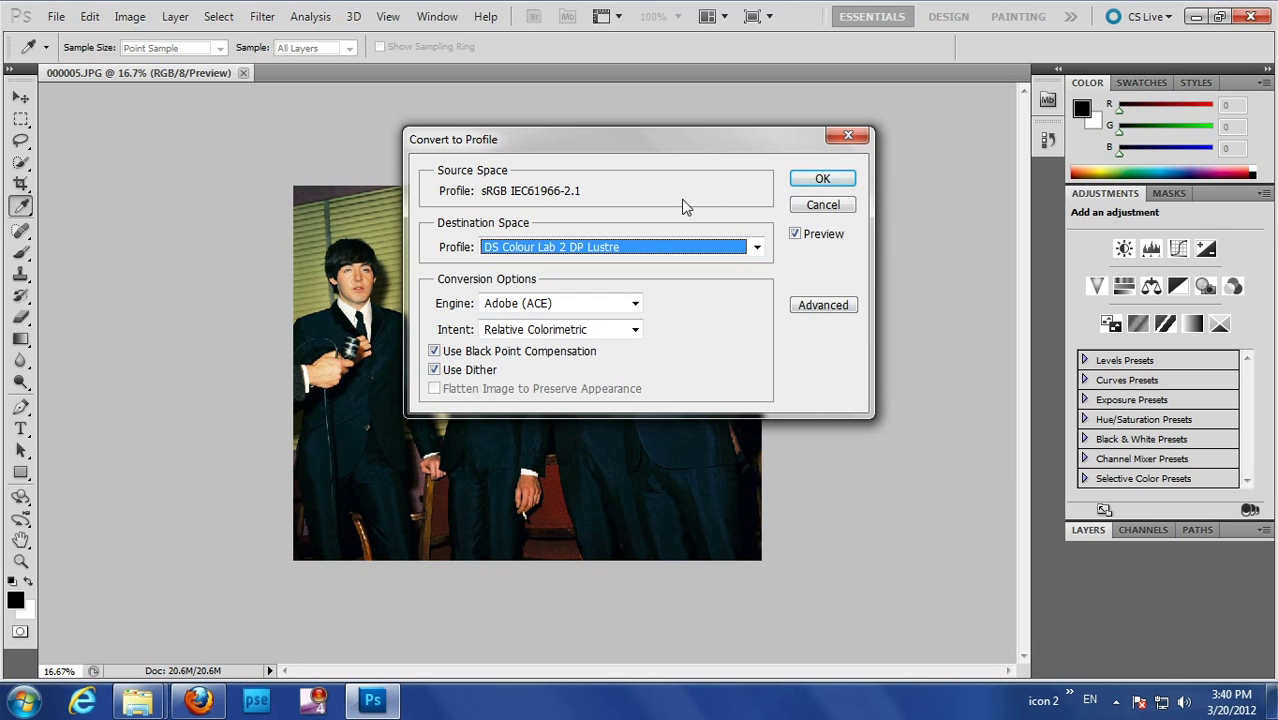
{"action": "left_click", "coordinate": [821, 179]}
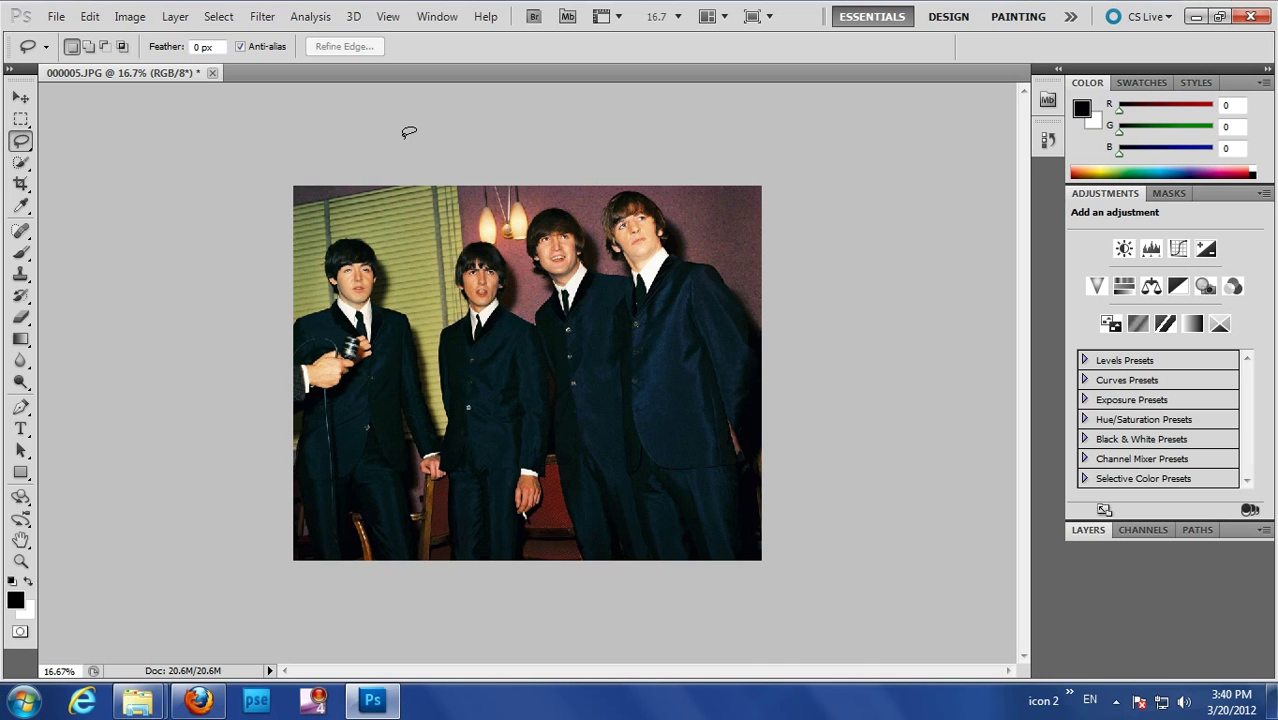
Set up a custom proof condition with DS Colour Lab 2 DP Lustre as the device to simulate
{"action": "left_click", "coordinate": [388, 17]}
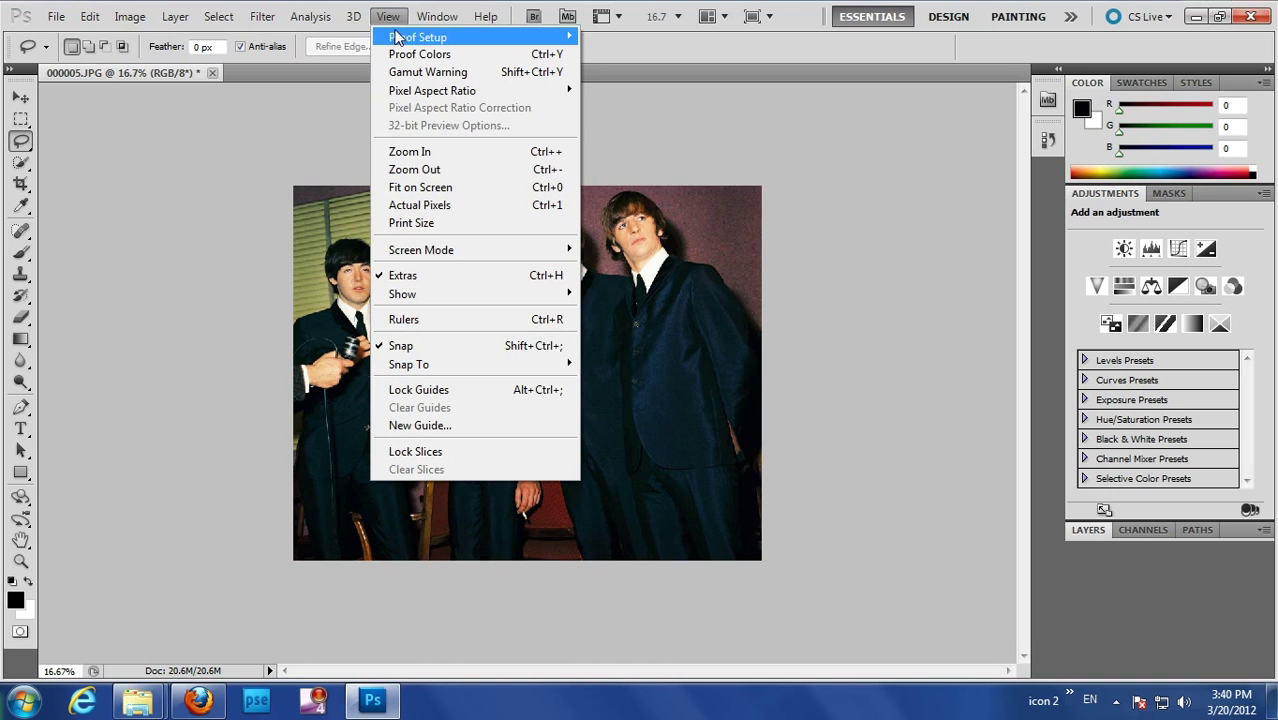
{"action": "mouse_move", "coordinate": [409, 40]}
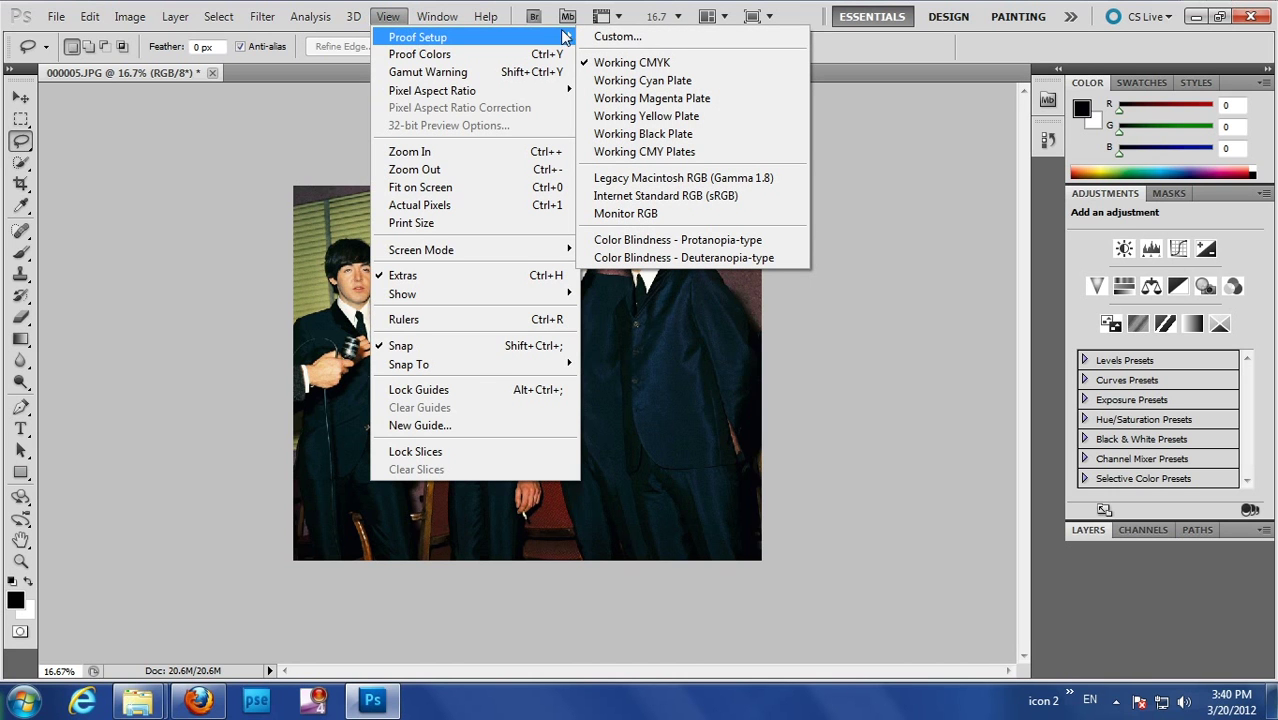
{"action": "left_click", "coordinate": [661, 40]}
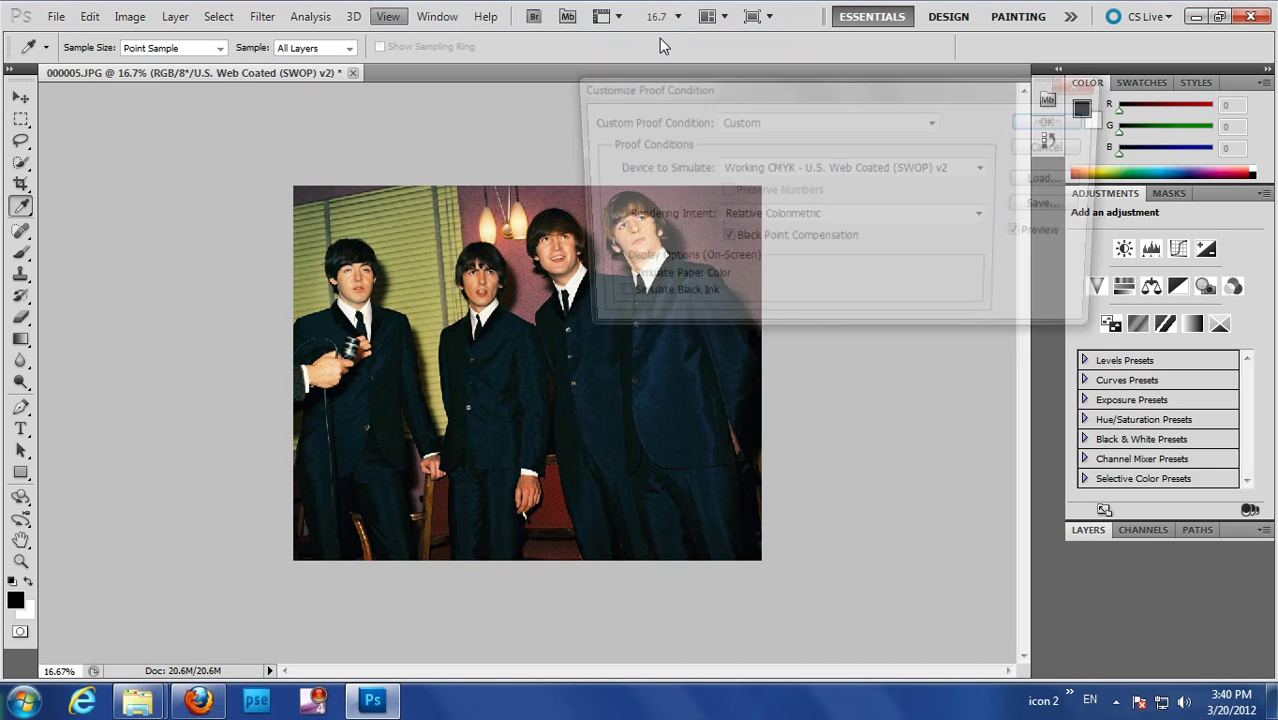
{"action": "left_click", "coordinate": [989, 168]}
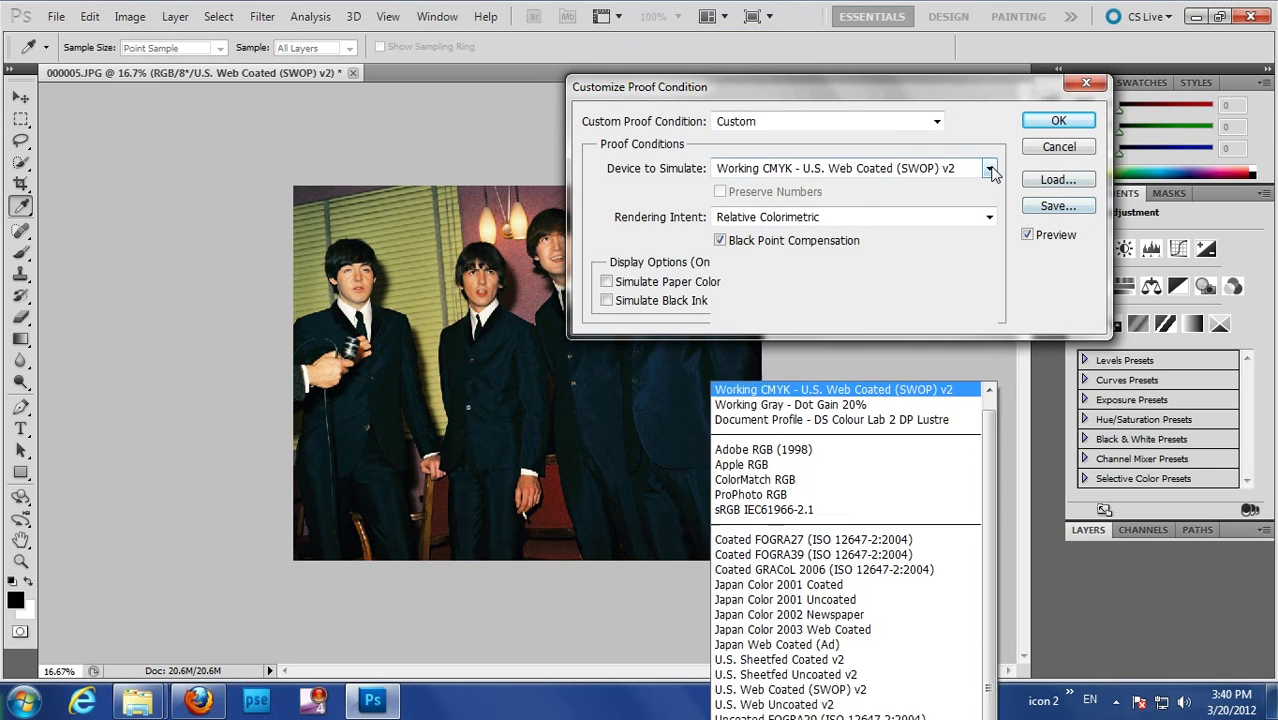
{"action": "left_click", "coordinate": [822, 563]}
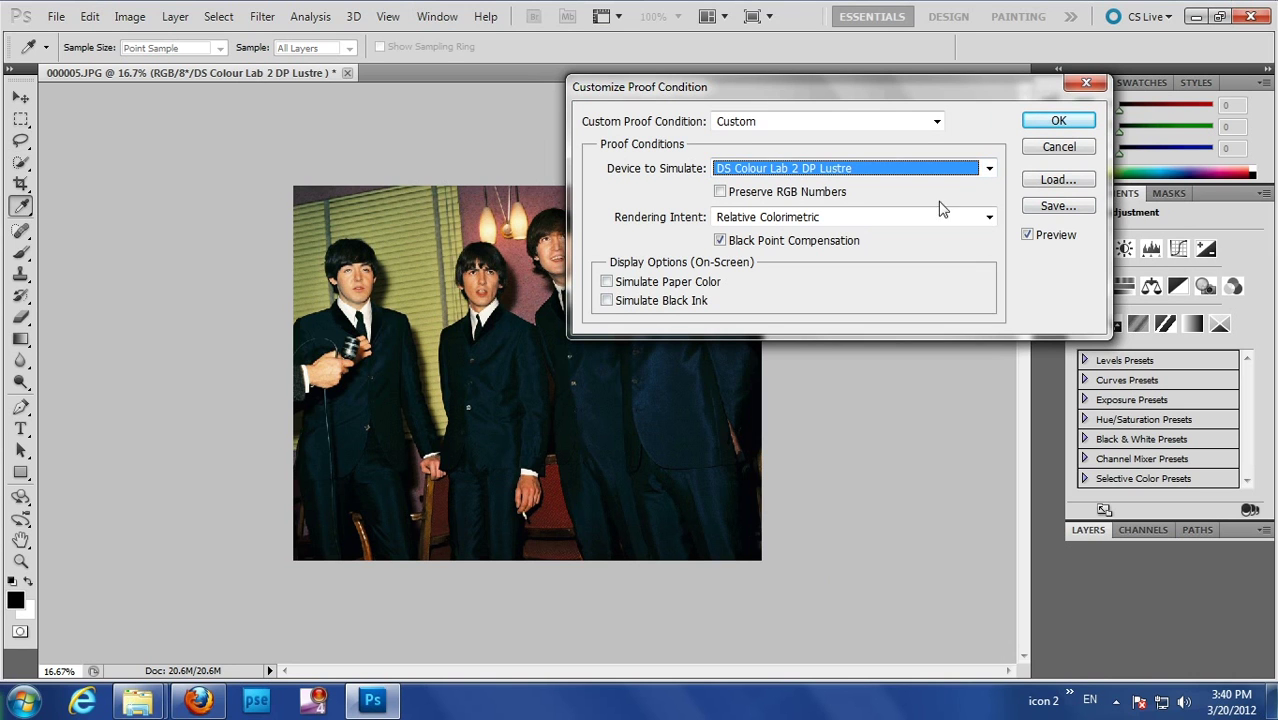
Toggle the proof Preview on and off to compare, then accept the proof condition
{"action": "left_click", "coordinate": [1027, 236]}
{"action": "left_click", "coordinate": [1027, 236]}
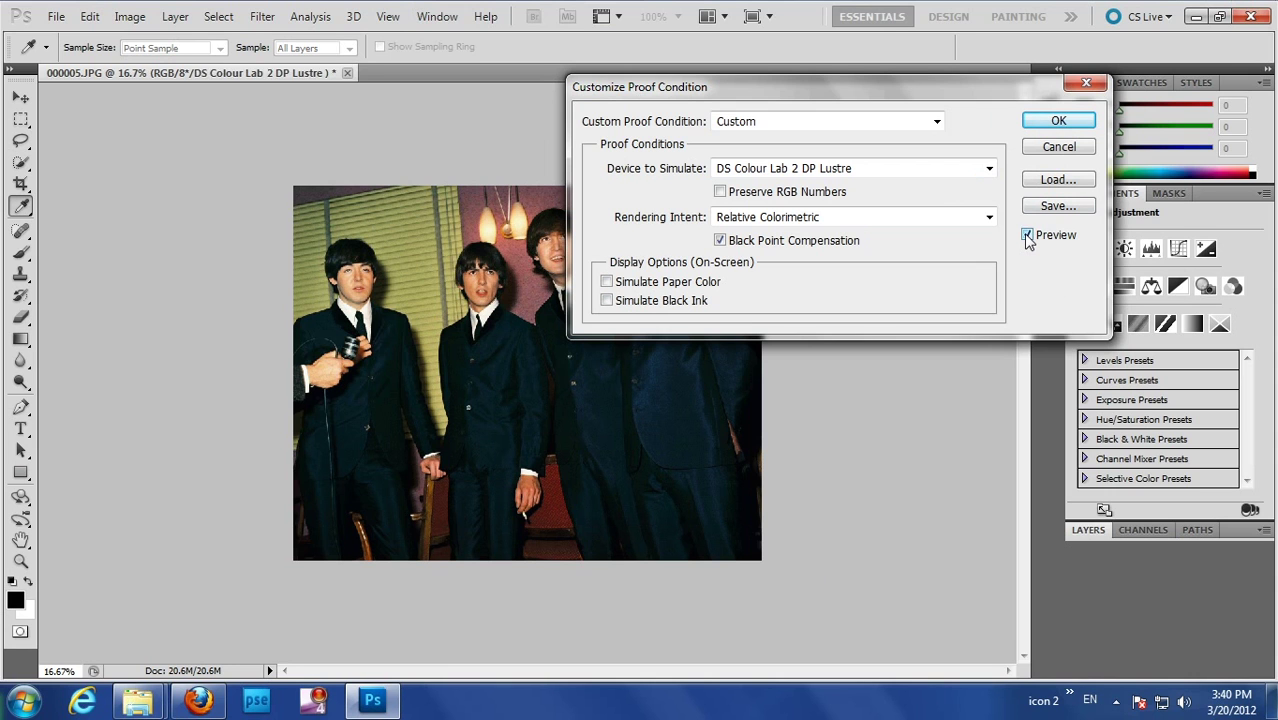
{"action": "left_click", "coordinate": [1027, 236]}
{"action": "left_click", "coordinate": [1027, 236]}
{"action": "left_click", "coordinate": [1027, 236]}
{"action": "left_click", "coordinate": [1058, 120]}
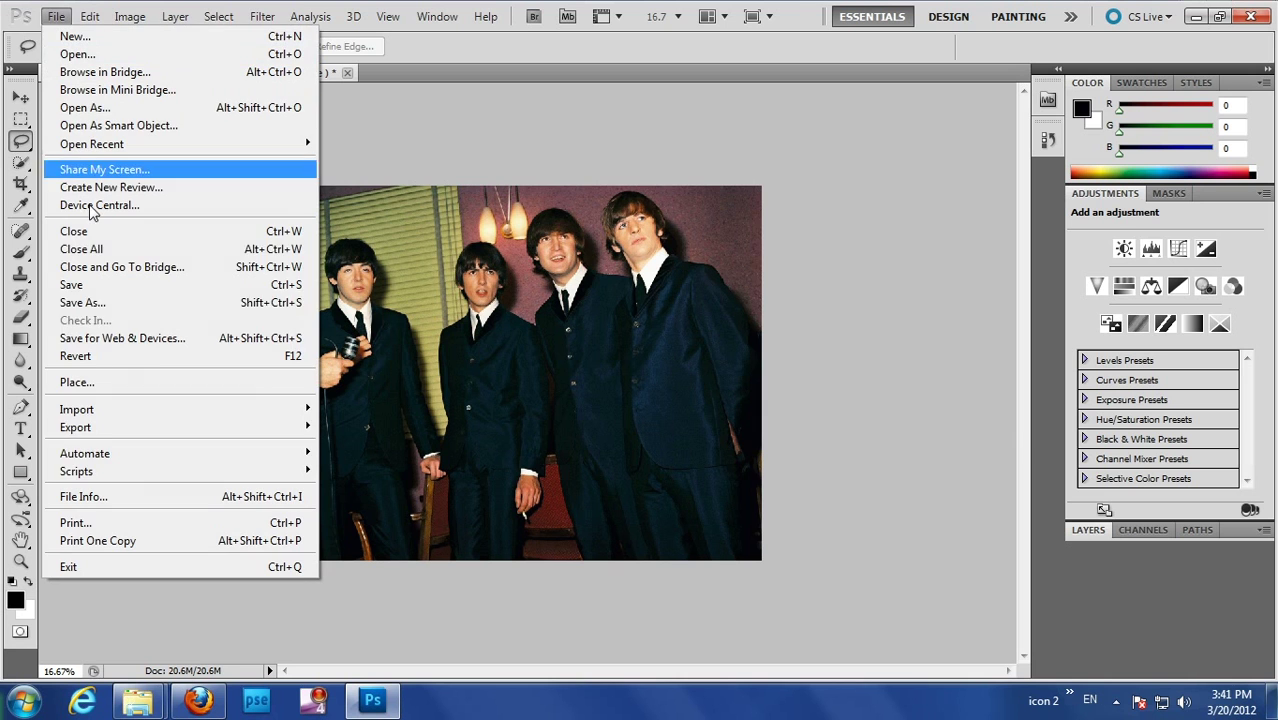
Close the File menu without choosing a command
{"action": "left_click", "coordinate": [852, 192]}
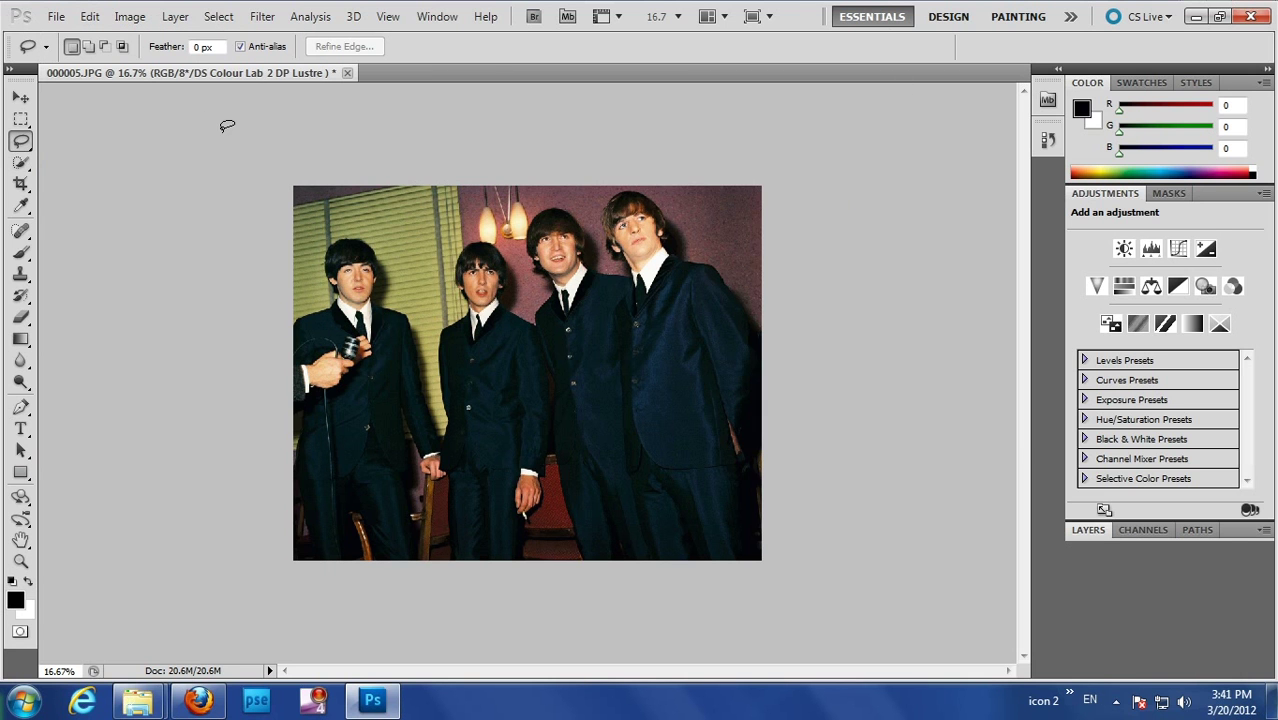